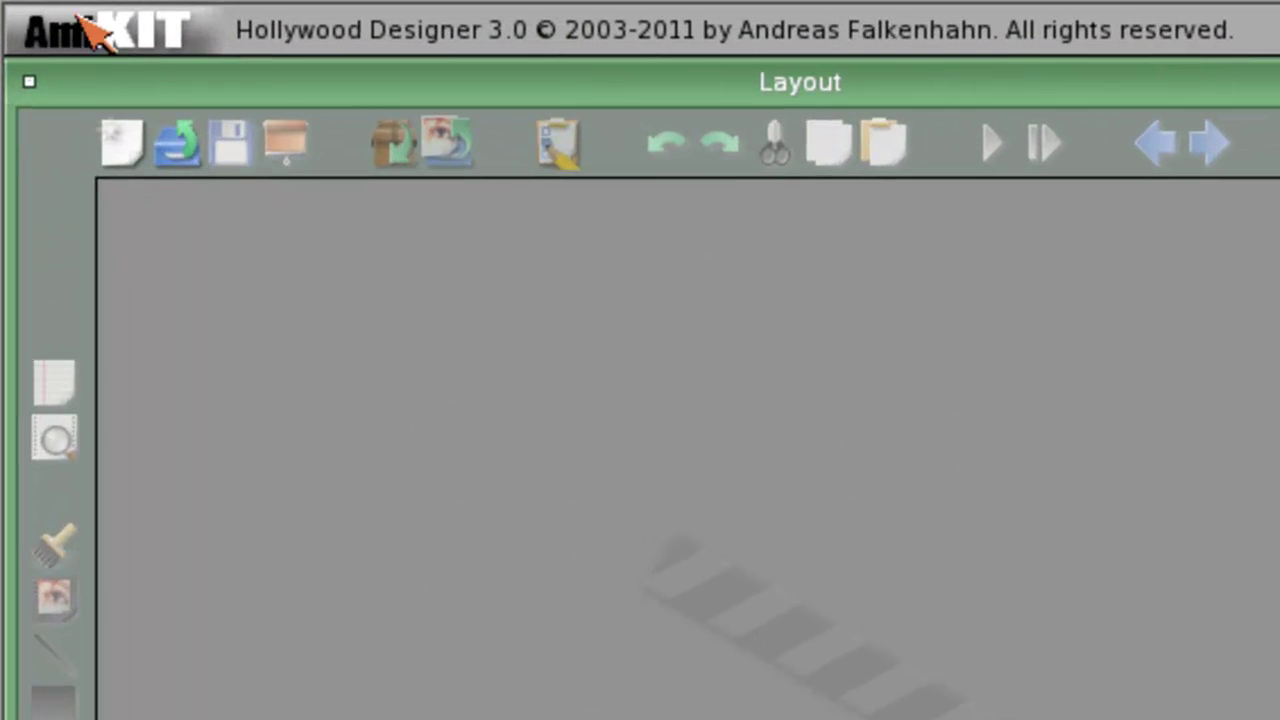
# Start a new project and check its pre-filled name, Tutor1-DesignerBasics
pyautogui.rightClick(80, 20)
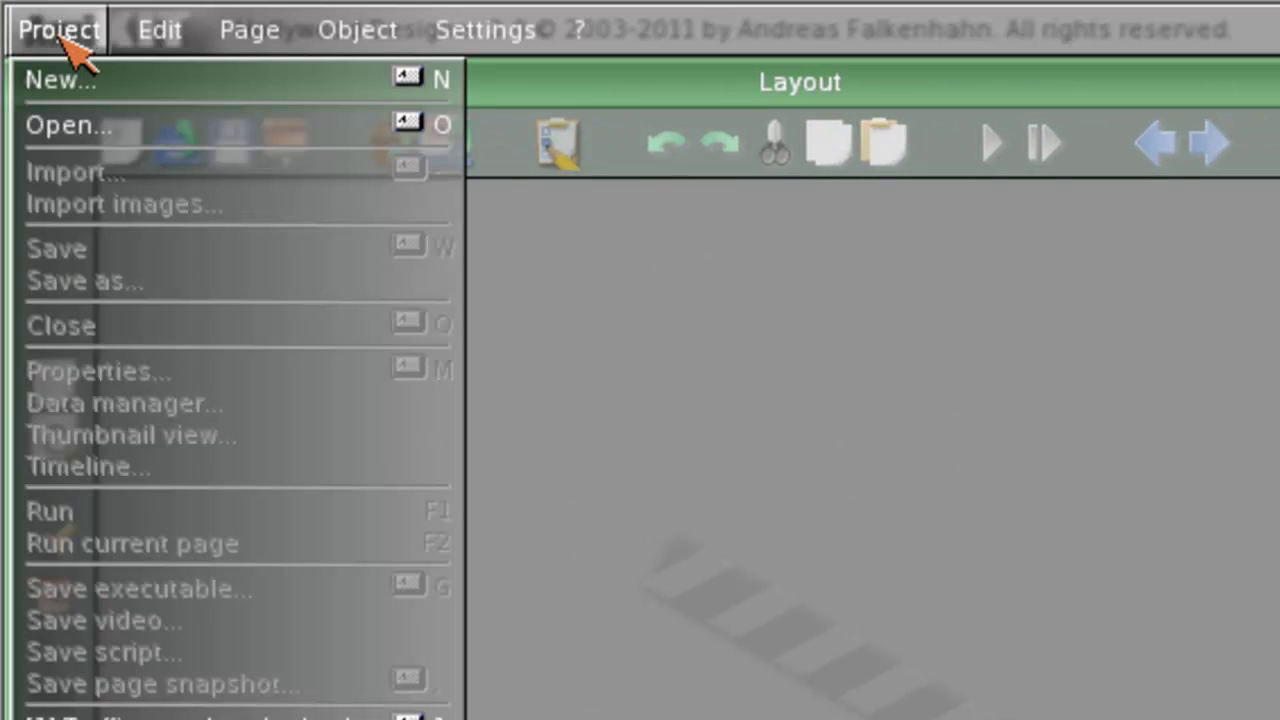
pyautogui.click(70, 92)
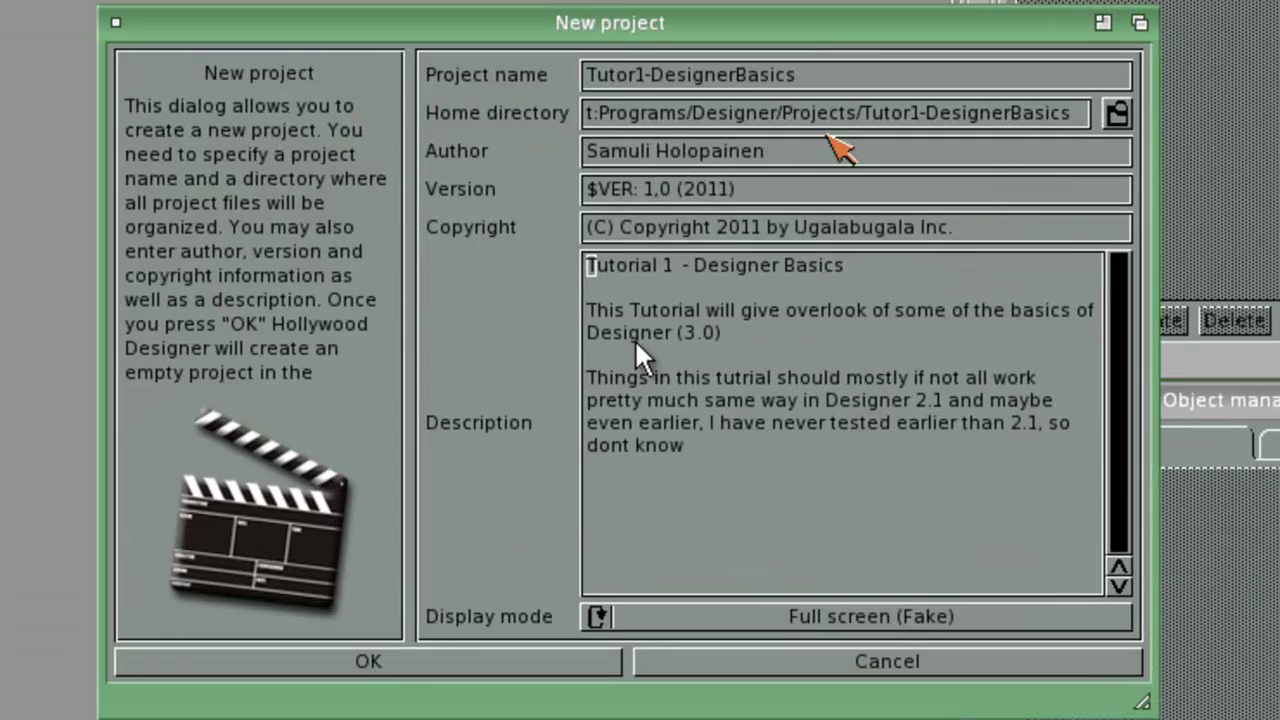
pyautogui.click(773, 204)
pyautogui.press('Left')
pyautogui.press('Left')
pyautogui.press('Right')
pyautogui.press('Right')
# Review the home directory, author, version, copyright and description fields of the new project
pyautogui.click(912, 113)
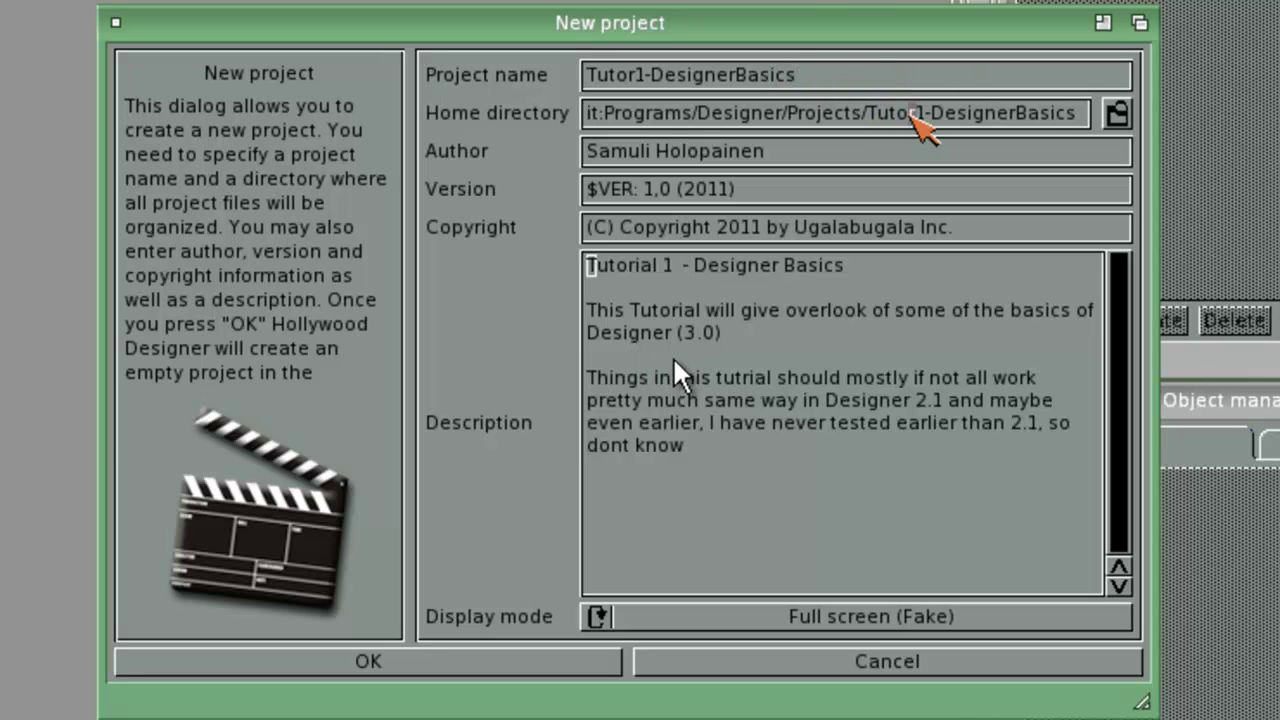
pyautogui.click(1064, 116)
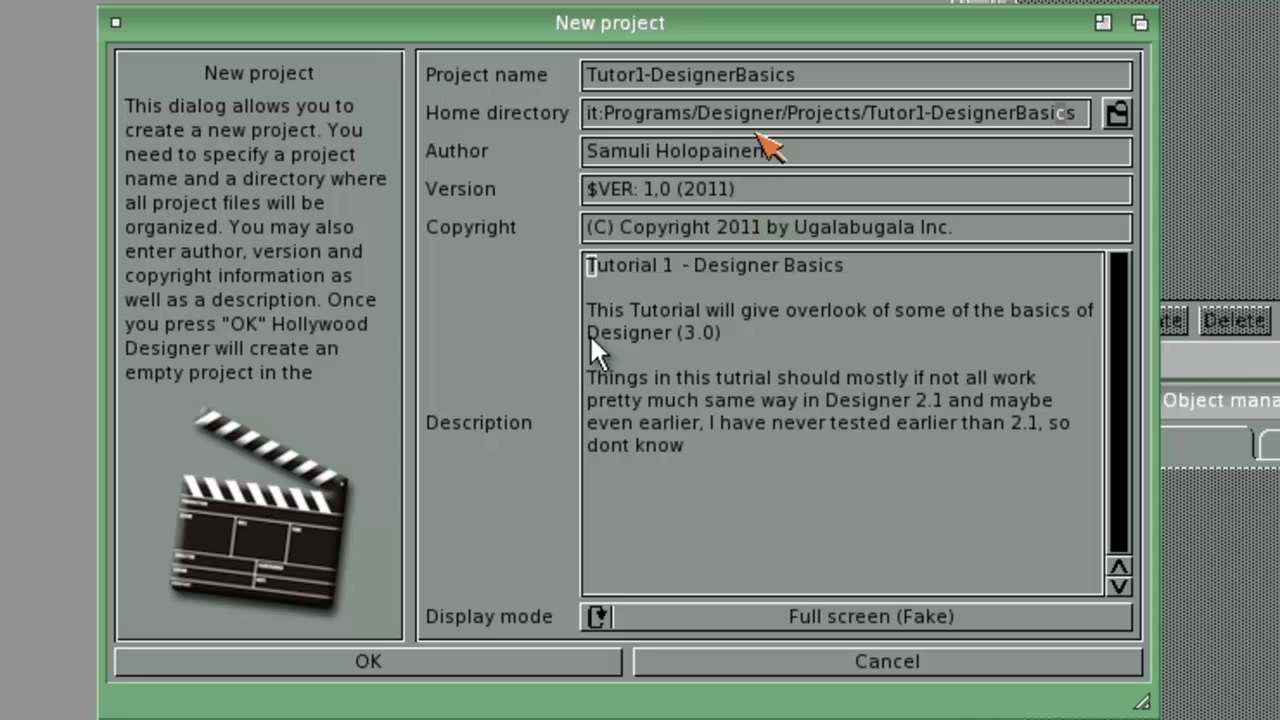
pyautogui.click(760, 151)
pyautogui.click(778, 151)
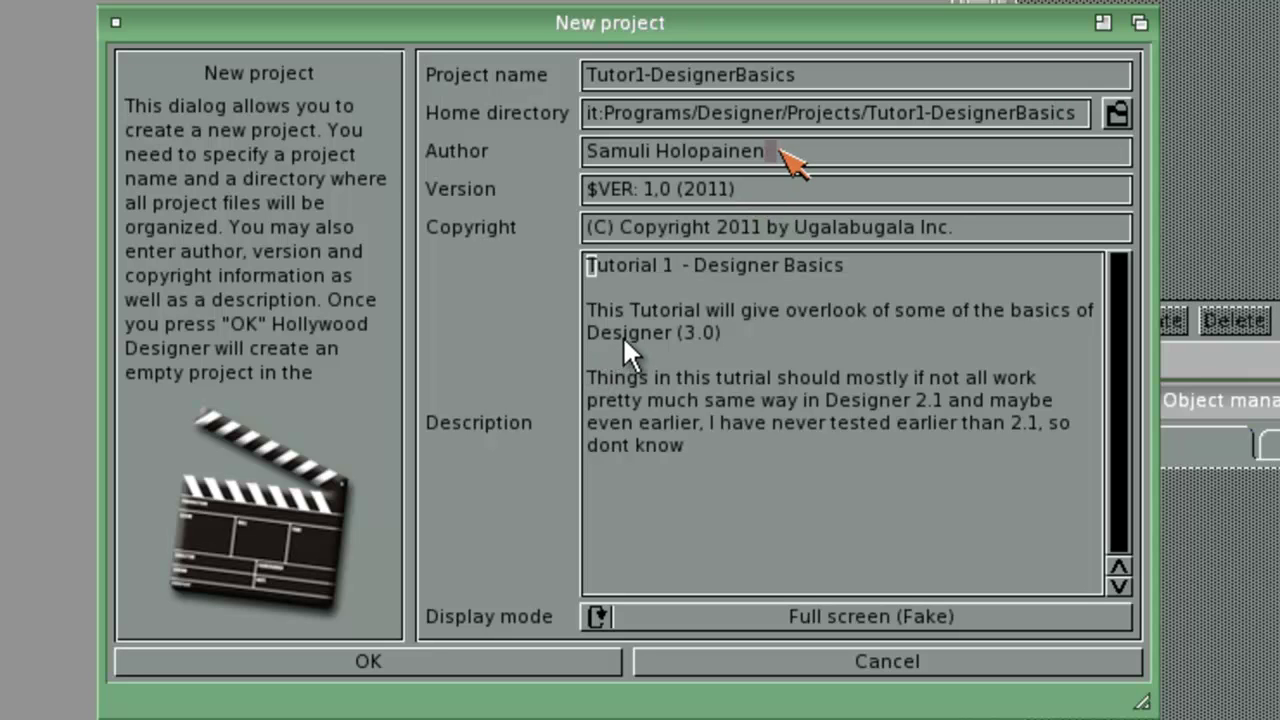
pyautogui.click(748, 196)
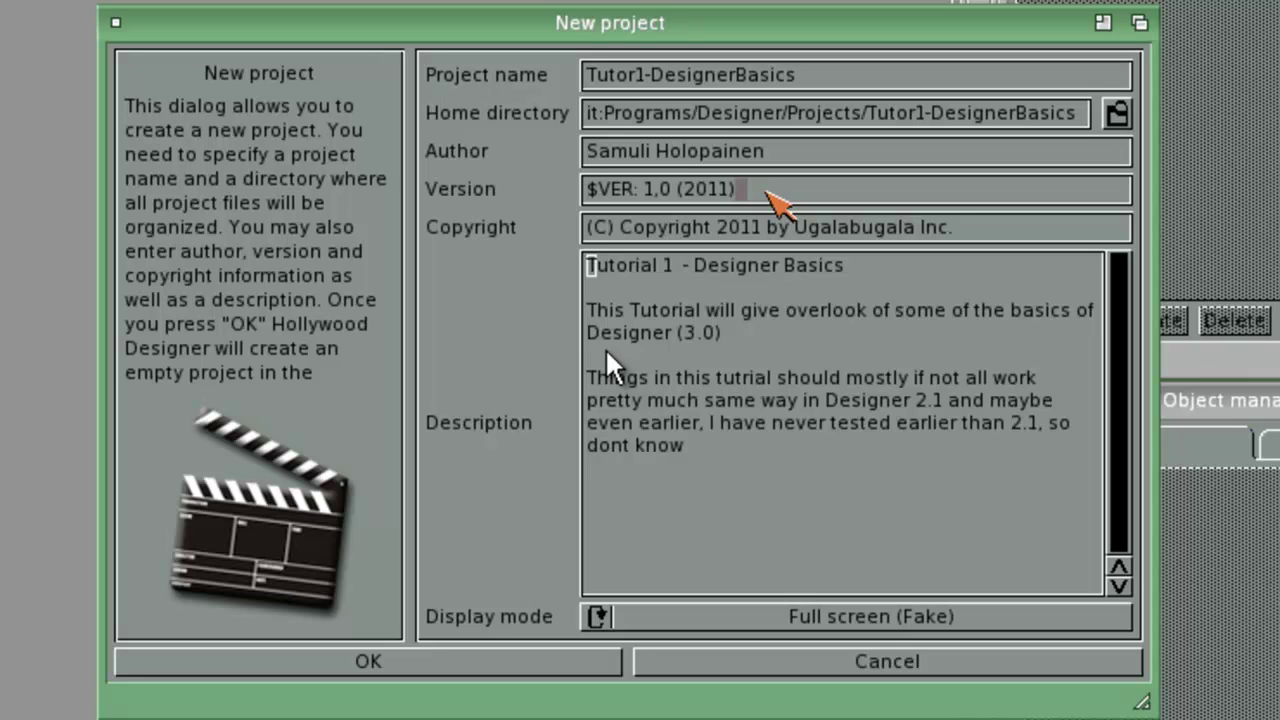
pyautogui.click(756, 232)
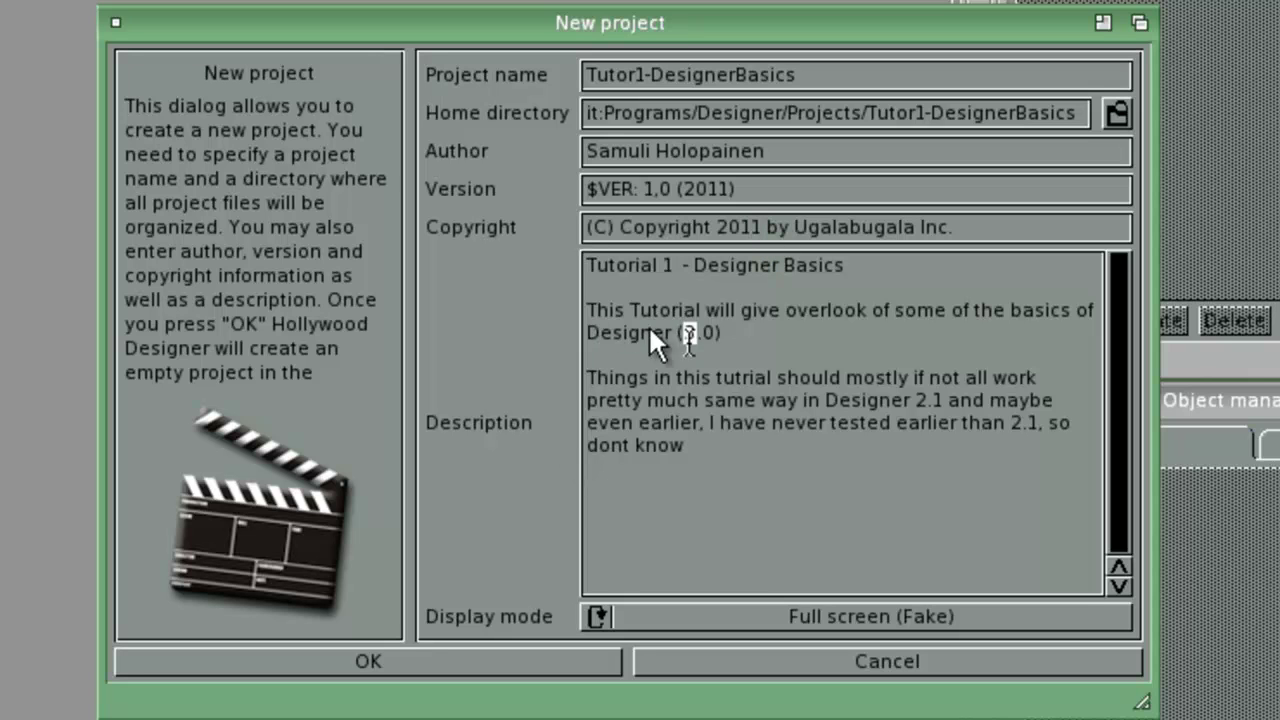
pyautogui.click(799, 339)
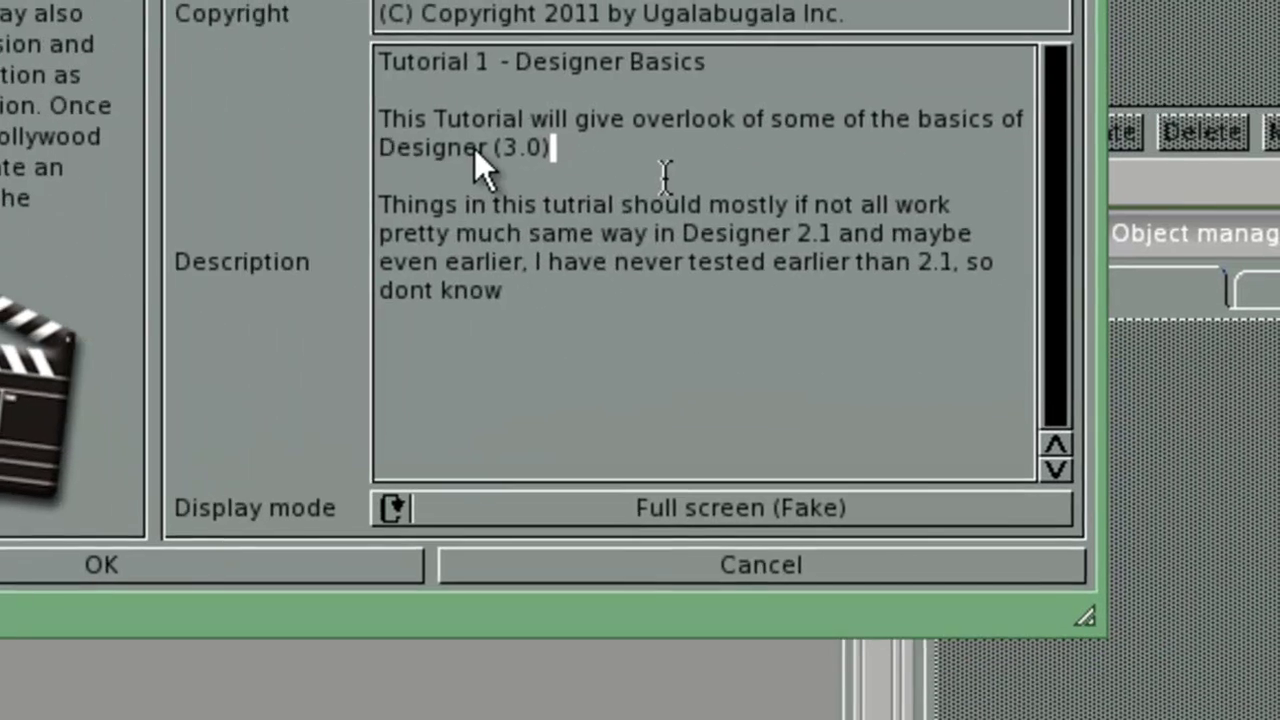
pyautogui.click(963, 620)
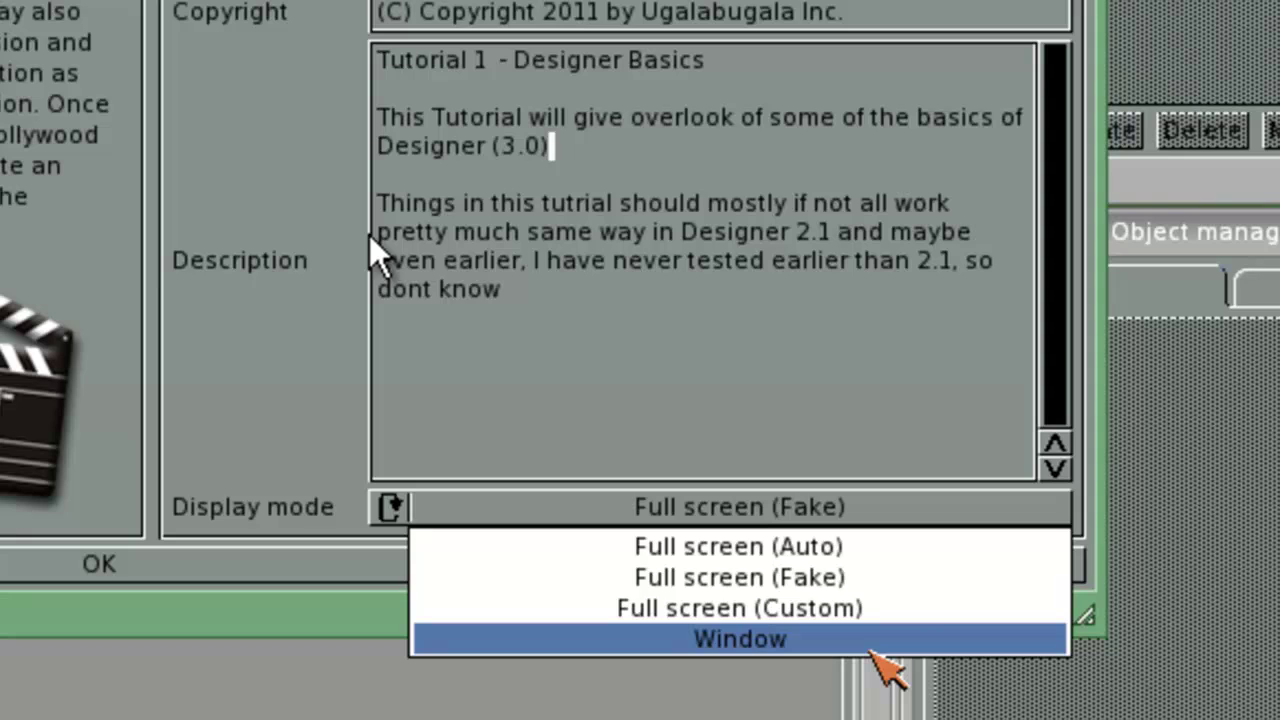
pyautogui.click(886, 580)
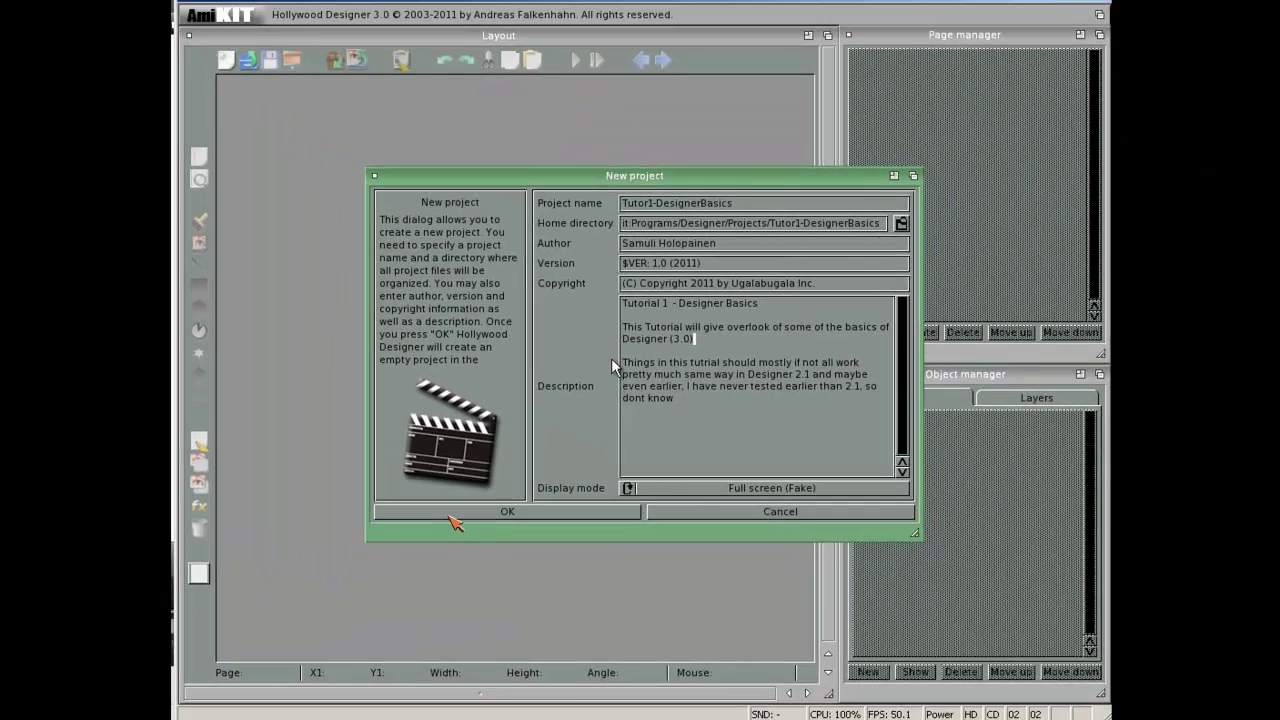
# Create the Tutor1-DesignerBasics project, then open Tutor1-DesignerBasics.hwd from the file requester
pyautogui.click(447, 516)
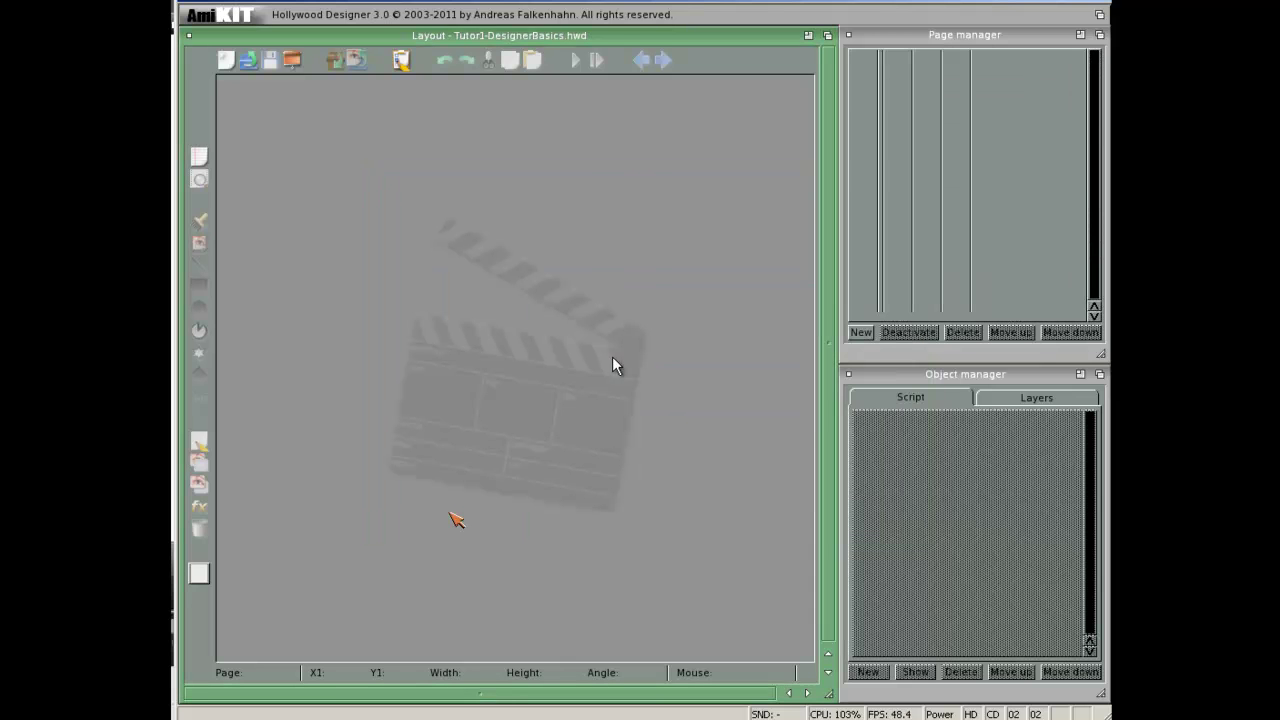
pyautogui.rightClick(198, 14)
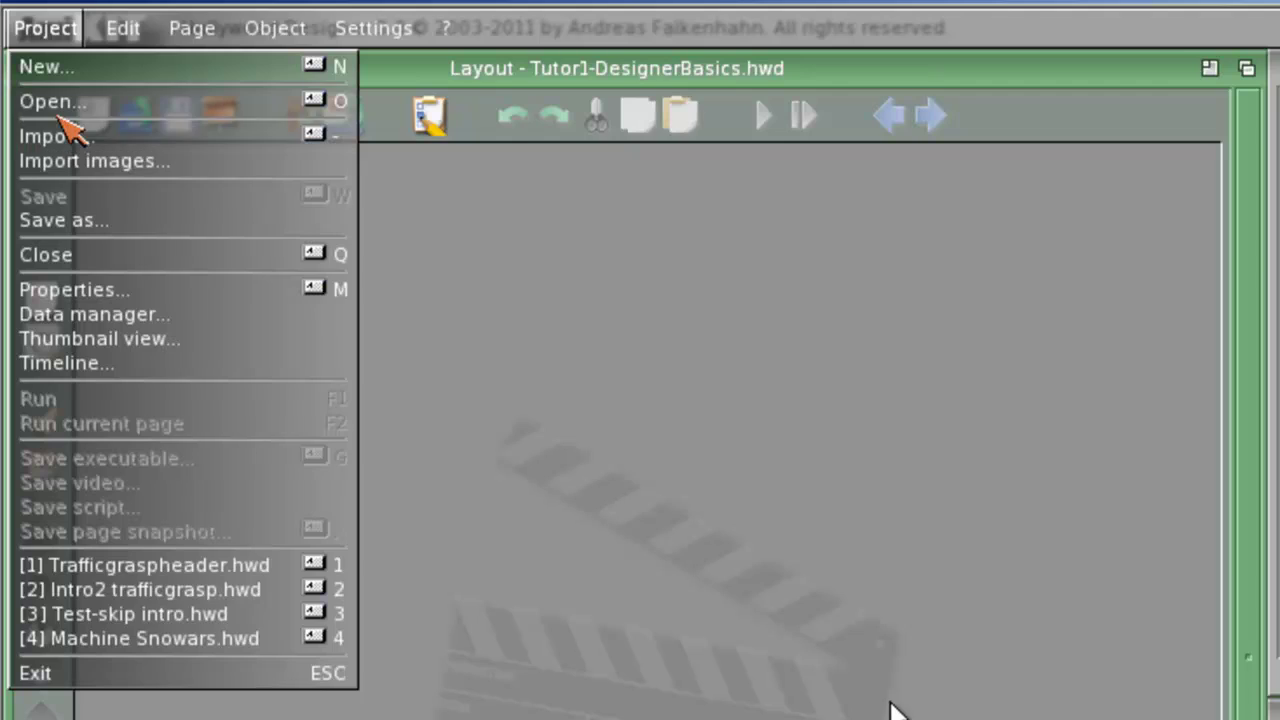
pyautogui.click(72, 103)
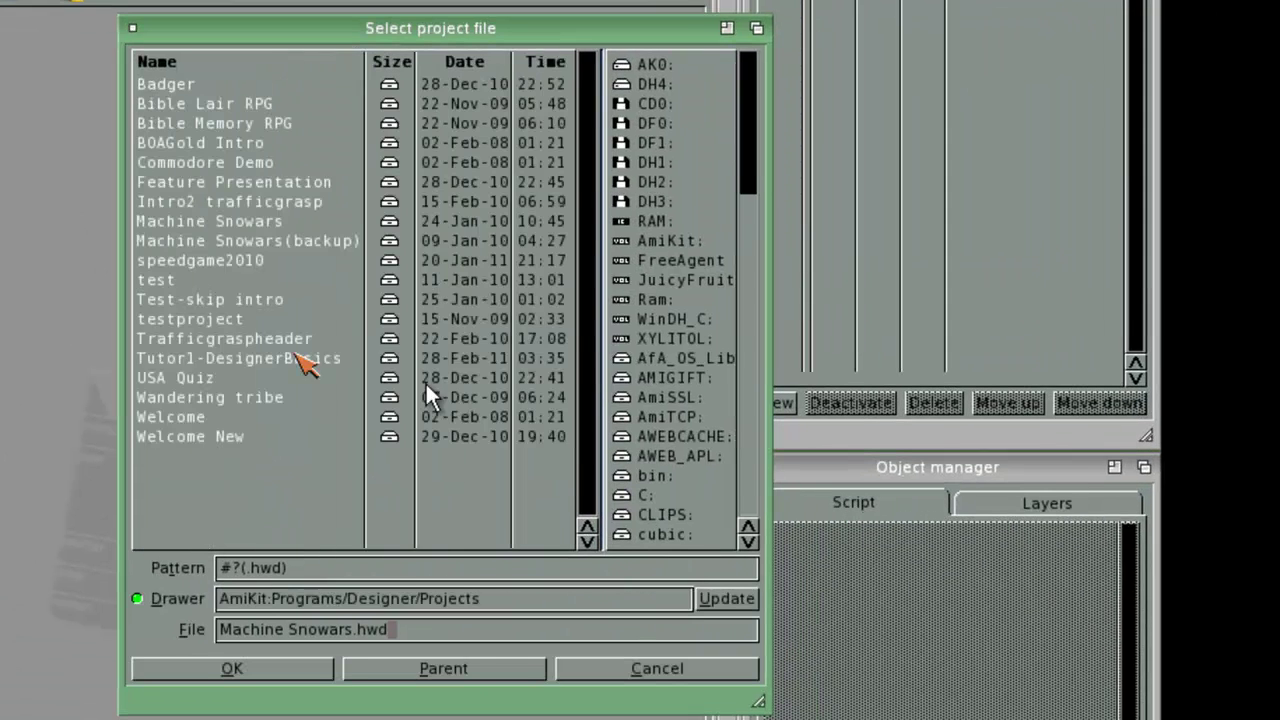
pyautogui.click(298, 357)
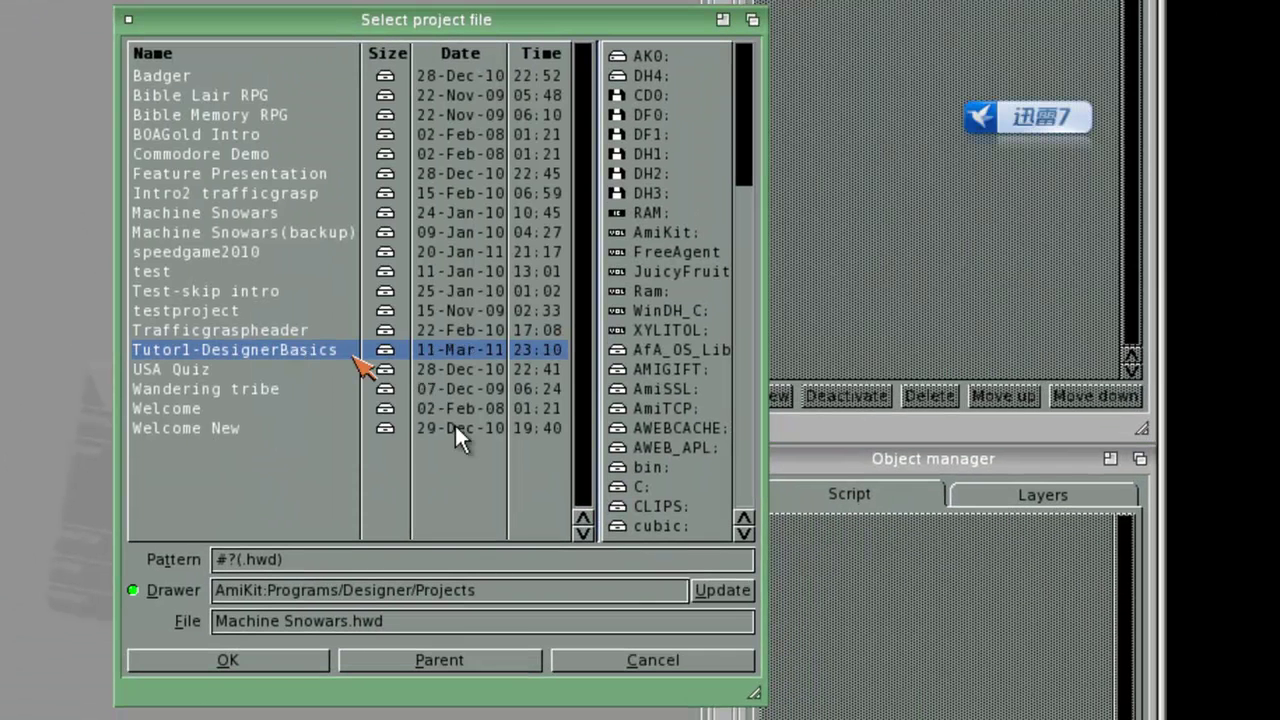
pyautogui.doubleClick(362, 366)
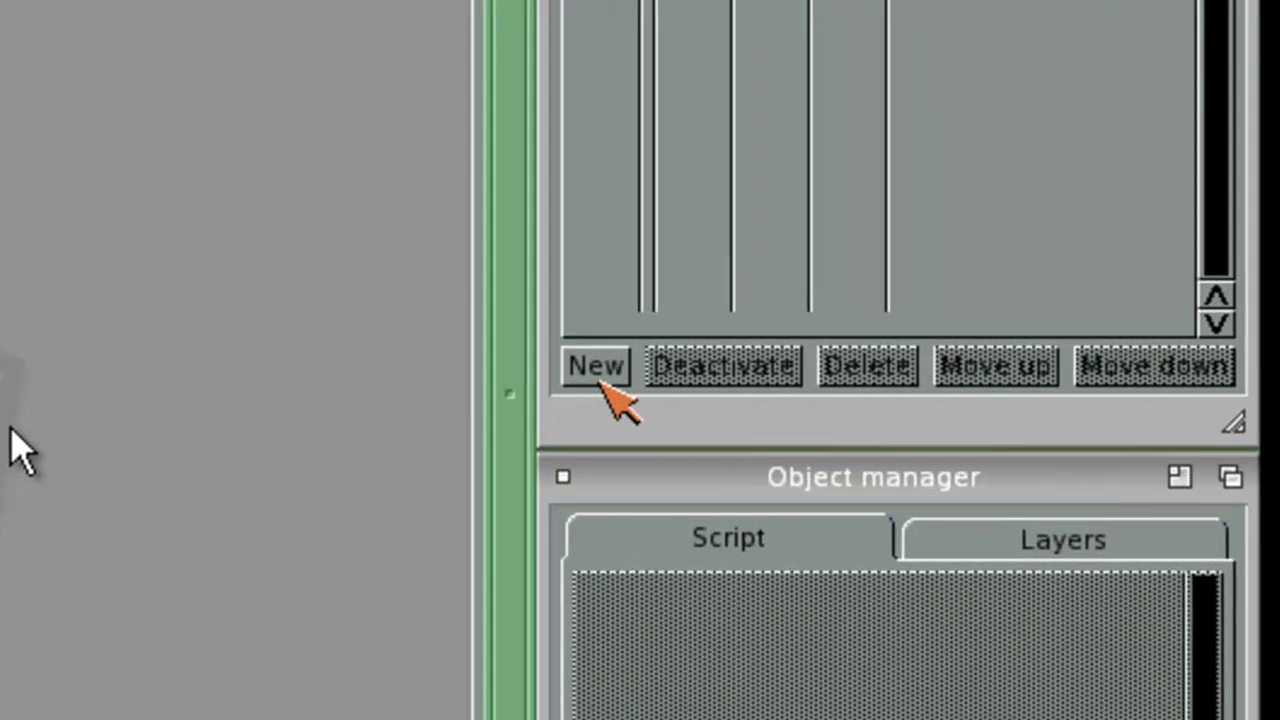
# Add a new page, settling on the Gradient page type after comparing the others
pyautogui.click(855, 348)
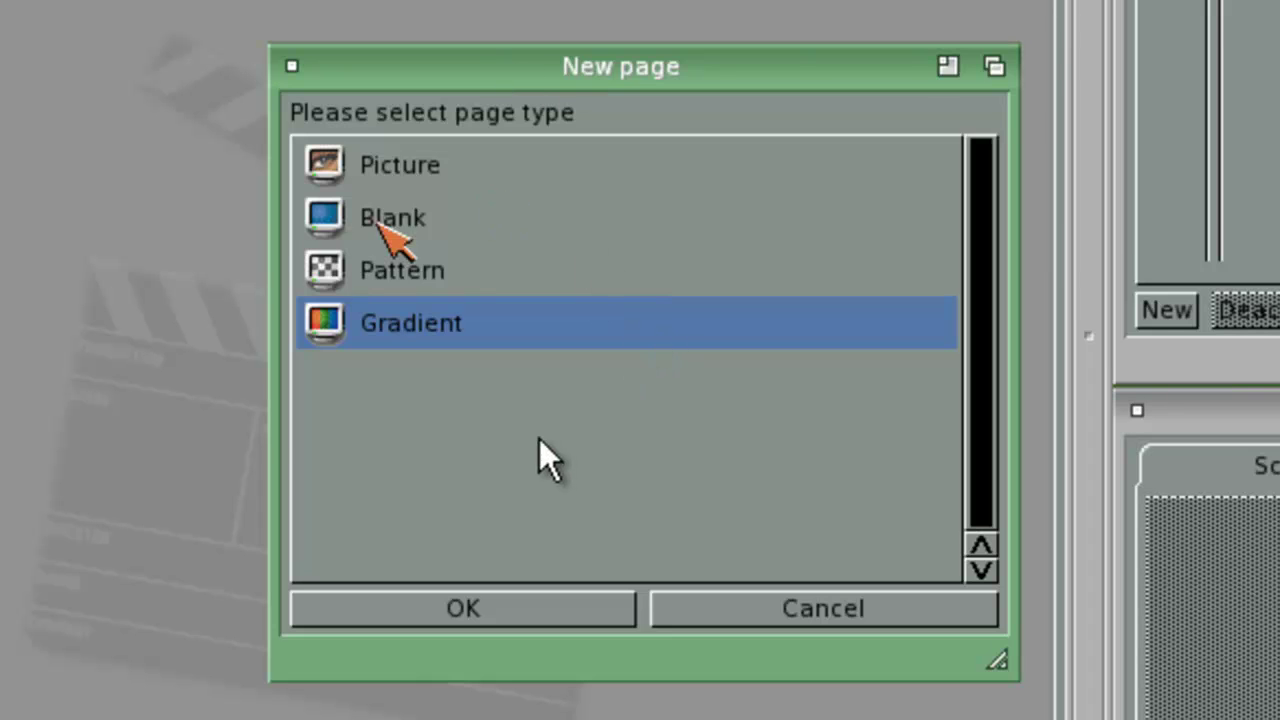
pyautogui.click(389, 236)
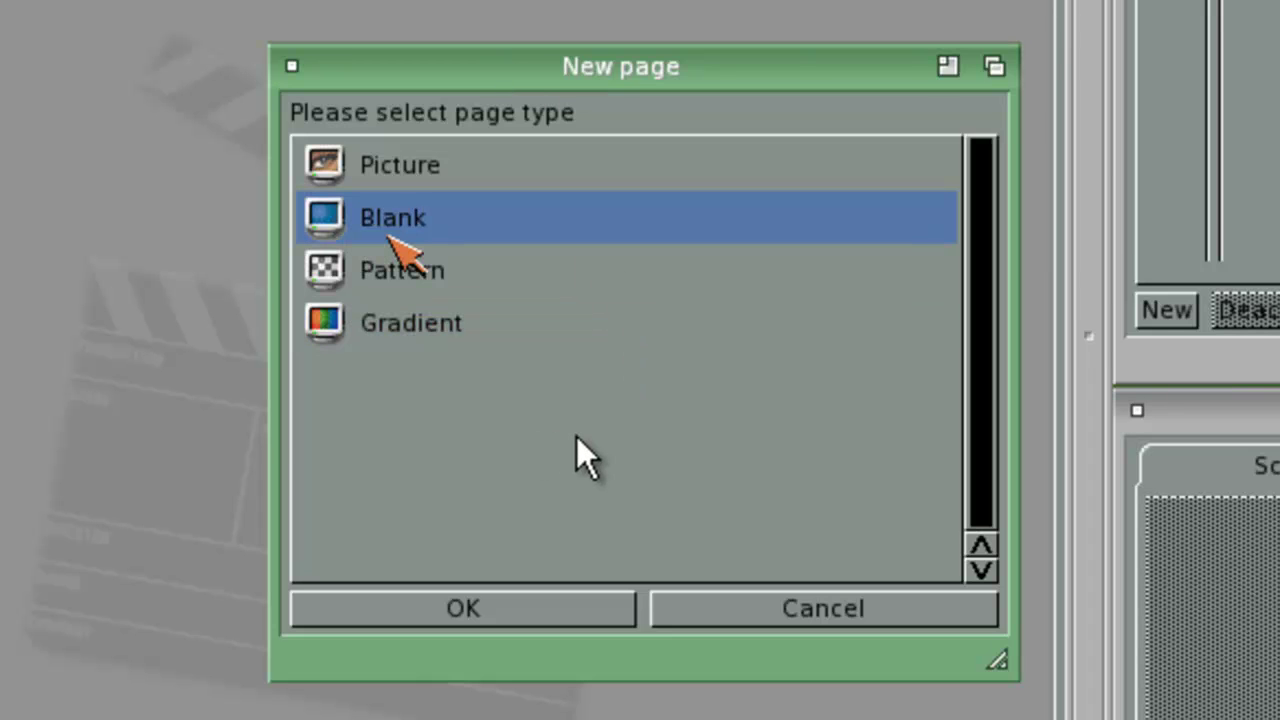
pyautogui.click(388, 305)
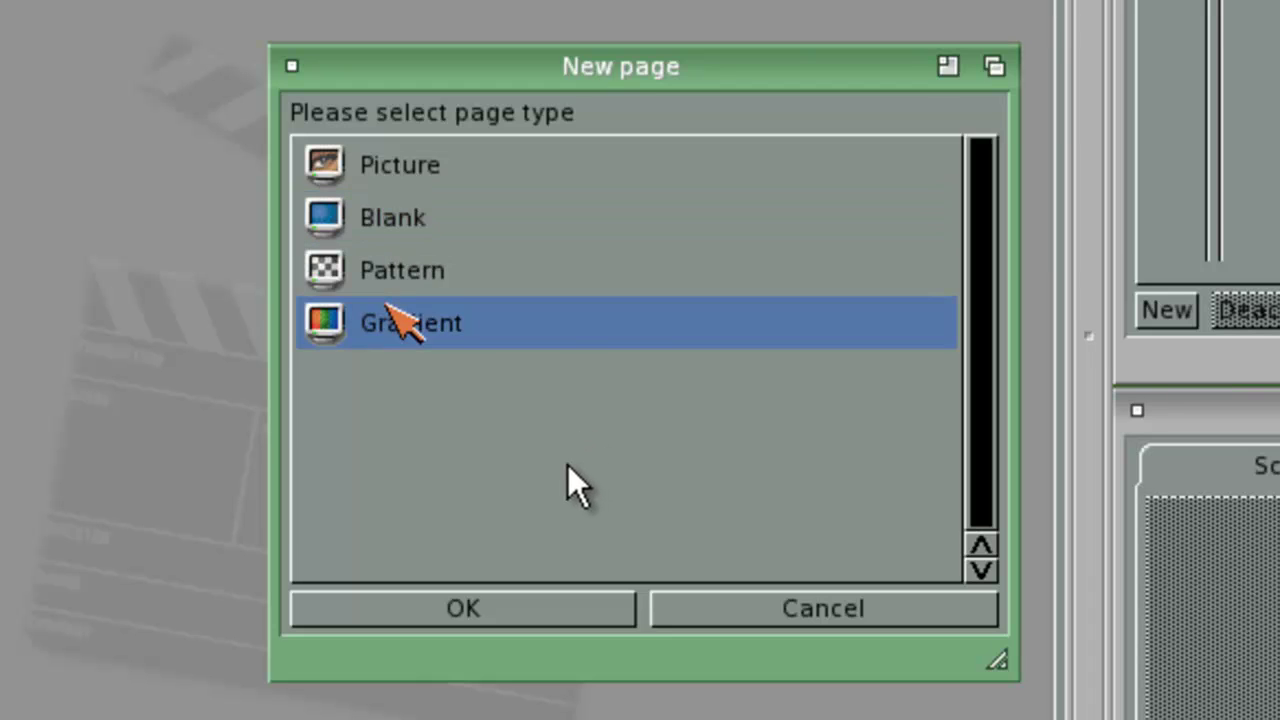
pyautogui.click(384, 272)
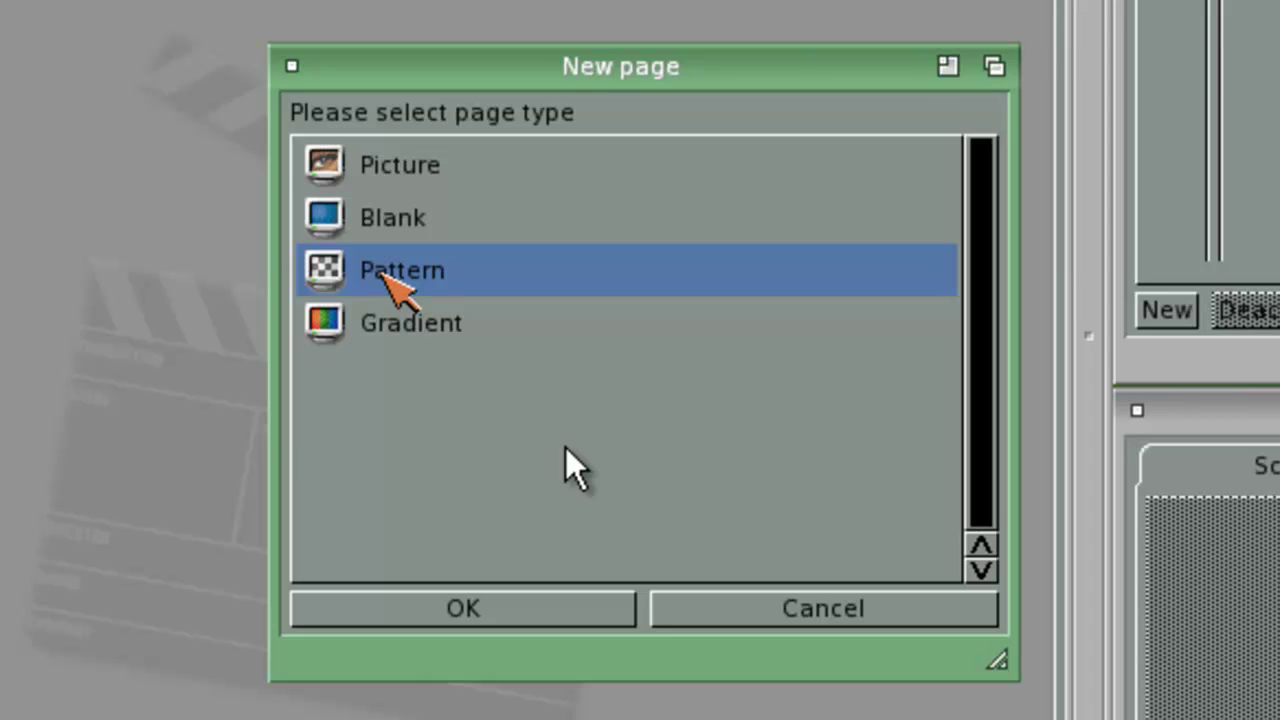
pyautogui.click(402, 165)
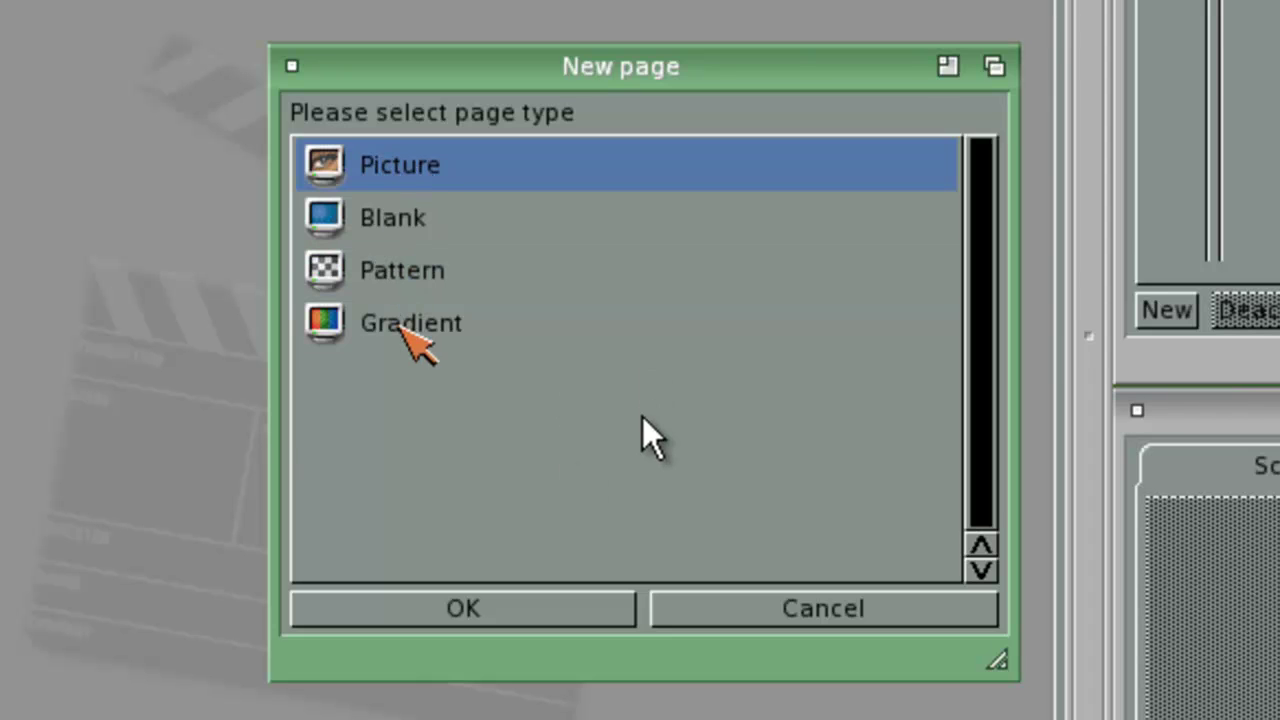
pyautogui.click(410, 326)
pyautogui.click(480, 596)
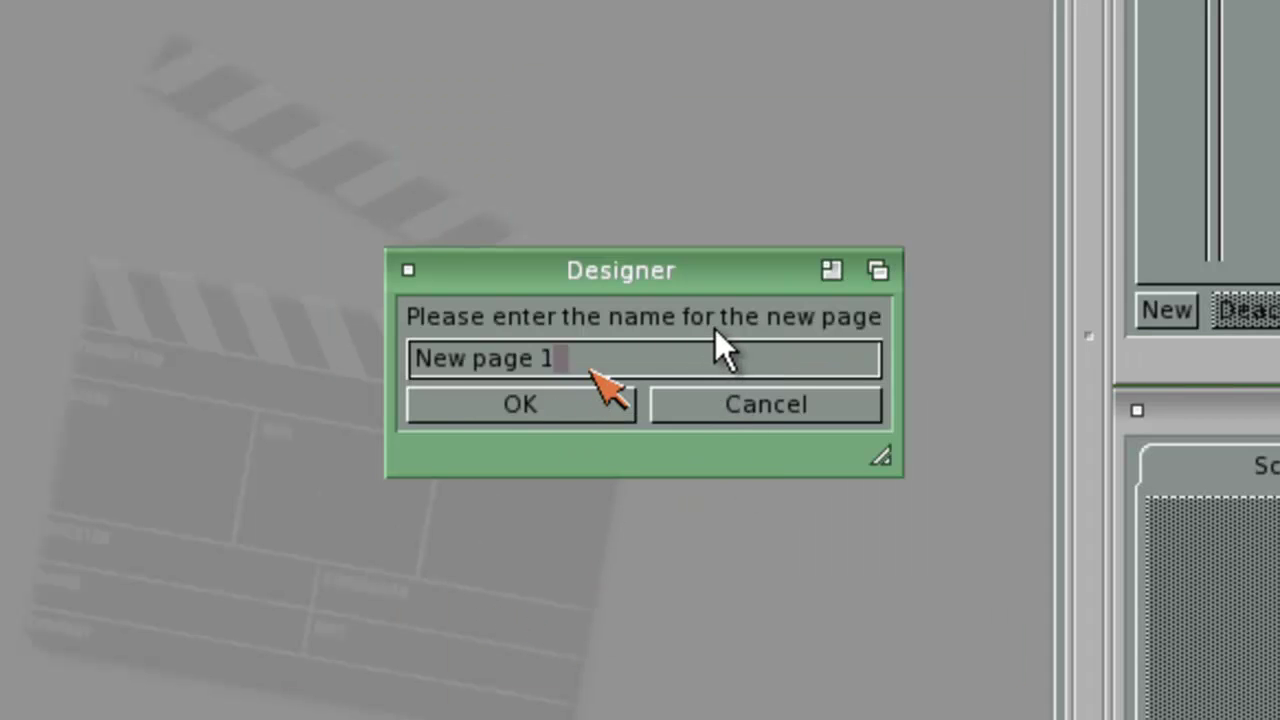
# Name the new gradient page 'Main page'
pyautogui.press('BackSpace')
pyautogui.press('BackSpace')
pyautogui.press('BackSpace')
pyautogui.press('BackSpace')
pyautogui.press('BackSpace')
pyautogui.press('BackSpace')
pyautogui.press('BackSpace')
pyautogui.press('BackSpace')
pyautogui.press('BackSpace')
pyautogui.press('BackSpace')
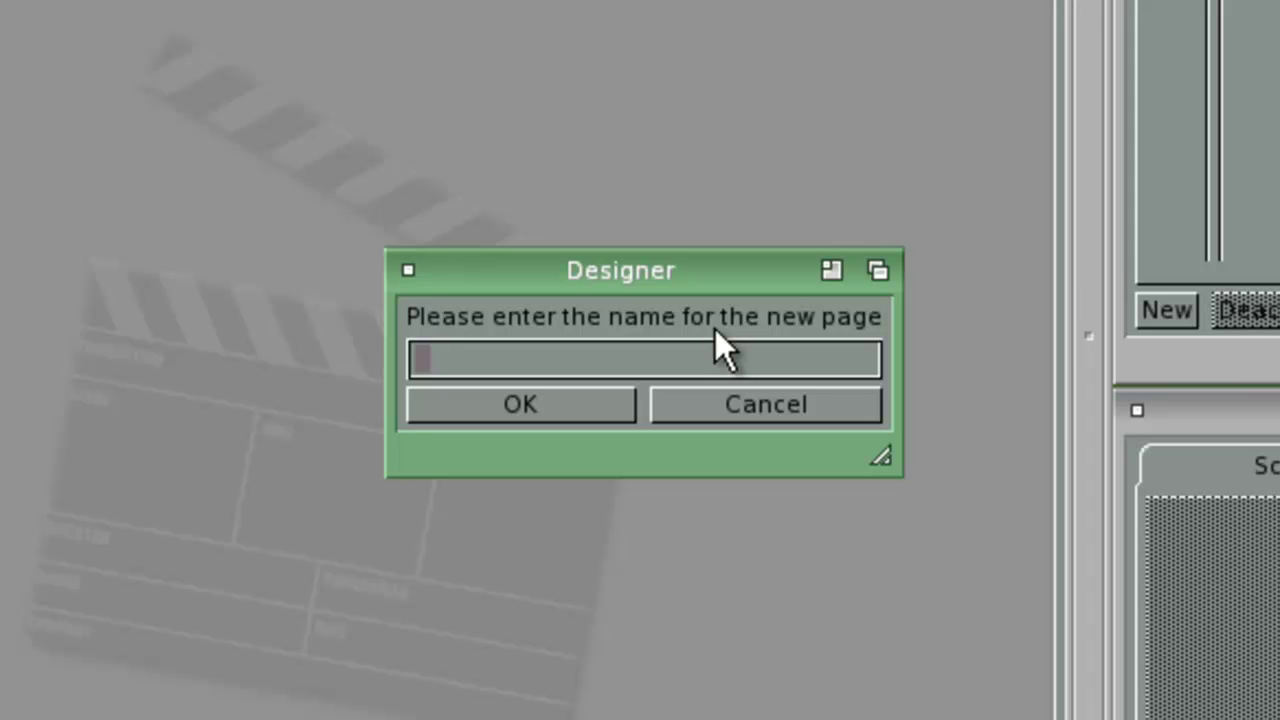
pyautogui.write('Main page')
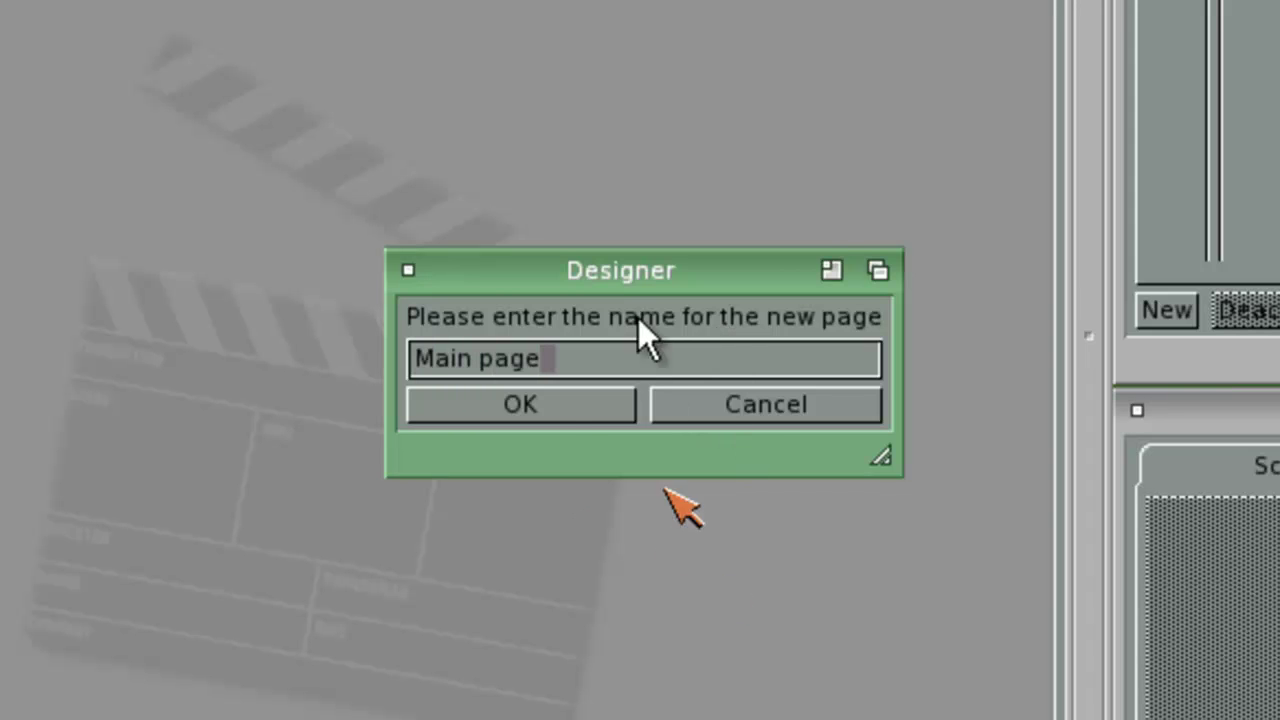
pyautogui.click(555, 413)
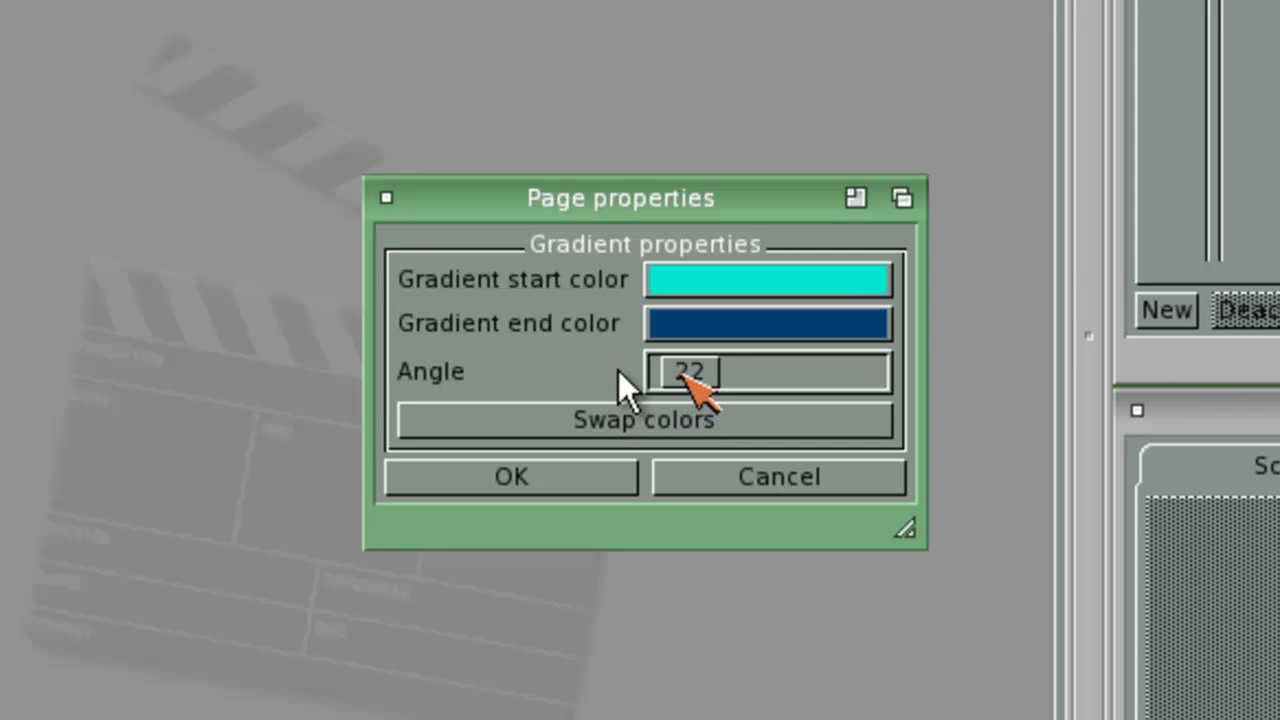
# Set the Main page gradient angle to 0, giving a vertical cyan-to-dark-blue fade
pyautogui.moveTo(680, 370)
pyautogui.mouseDown()
pyautogui.moveTo(837, 364)
pyautogui.moveTo(886, 409)
pyautogui.moveTo(459, 372)
pyautogui.moveTo(764, 378)
pyautogui.moveTo(688, 384)
pyautogui.moveTo(686, 359)
pyautogui.mouseUp()
pyautogui.click(584, 465)
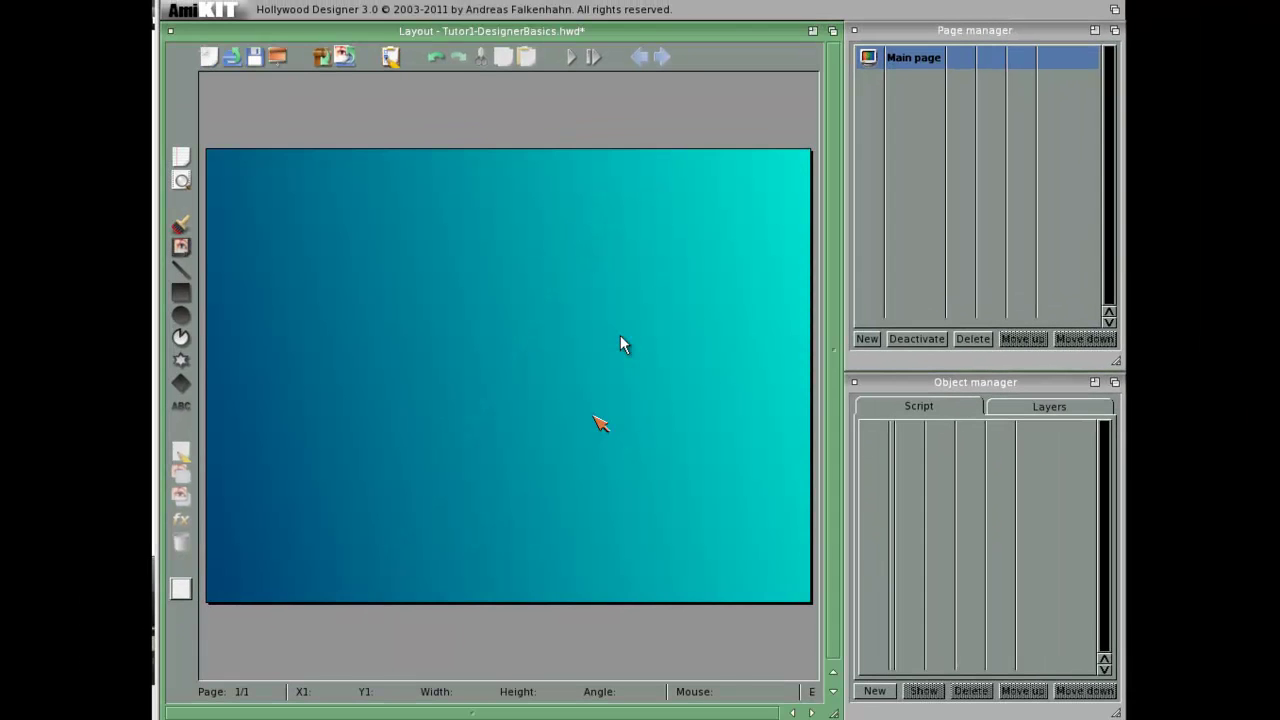
pyautogui.click(181, 180)
pyautogui.moveTo(728, 367); pyautogui.dragTo(655, 372)
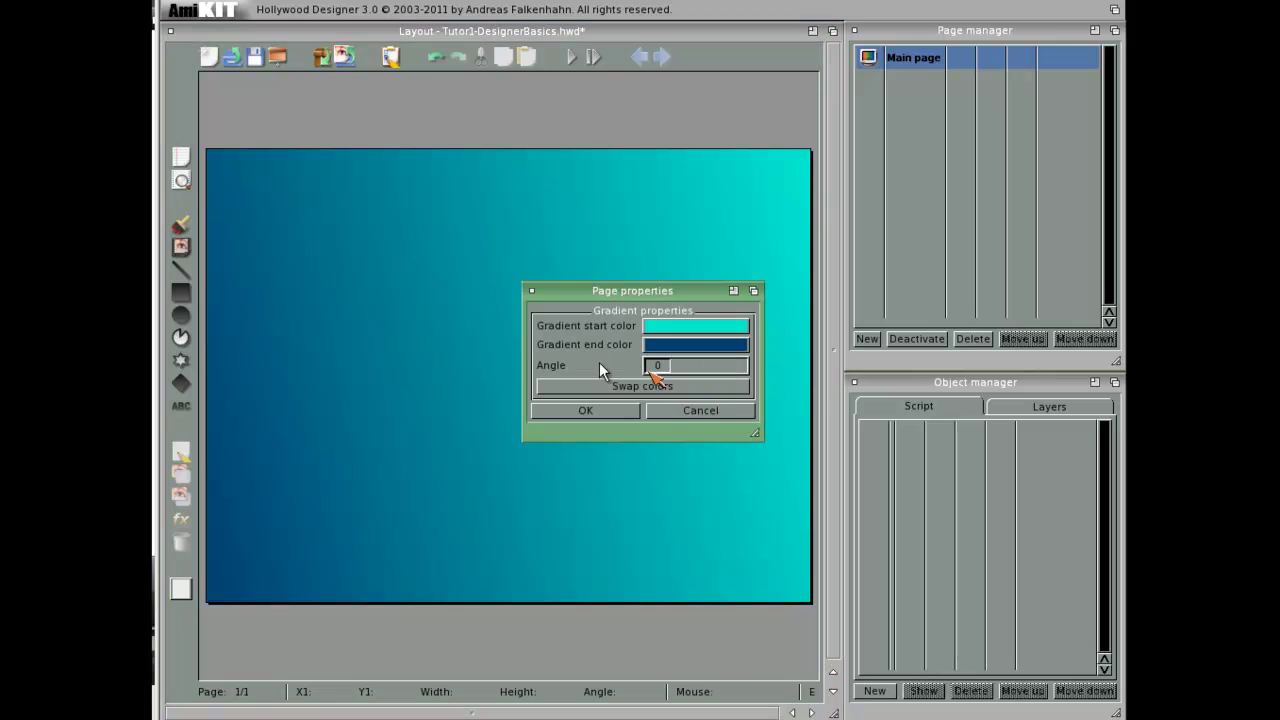
pyautogui.click(628, 405)
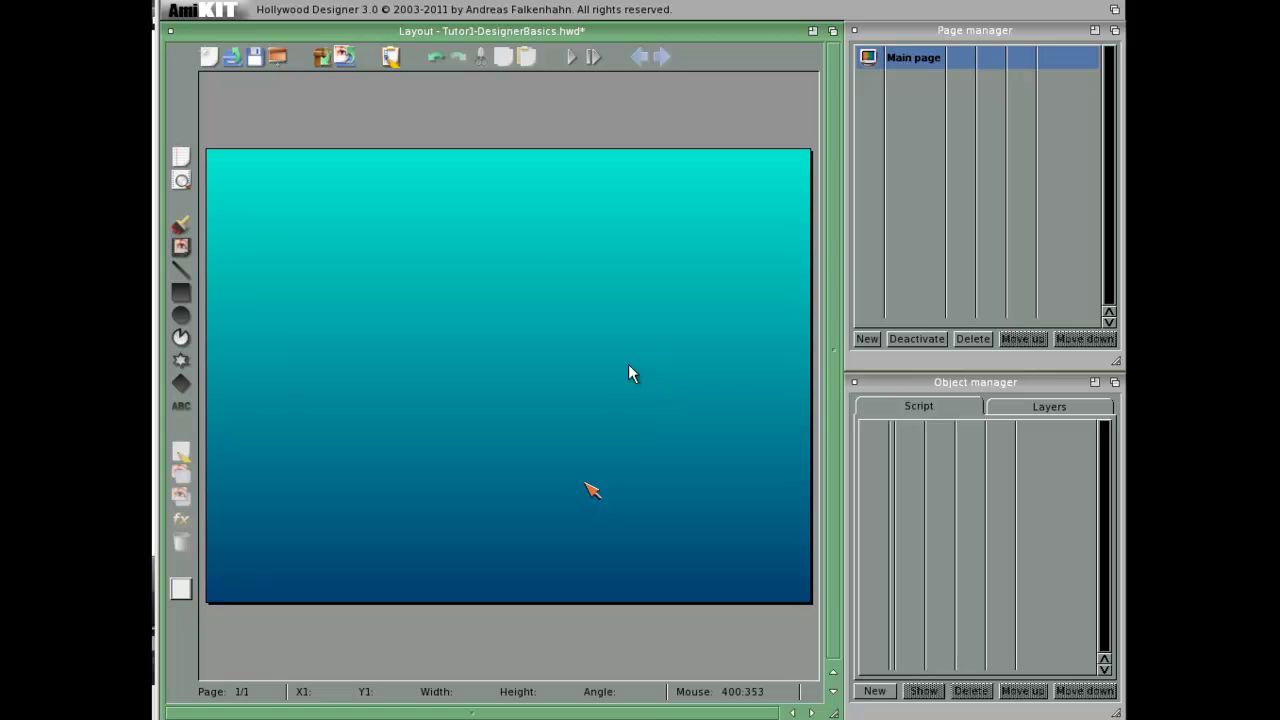
pyautogui.click(181, 180)
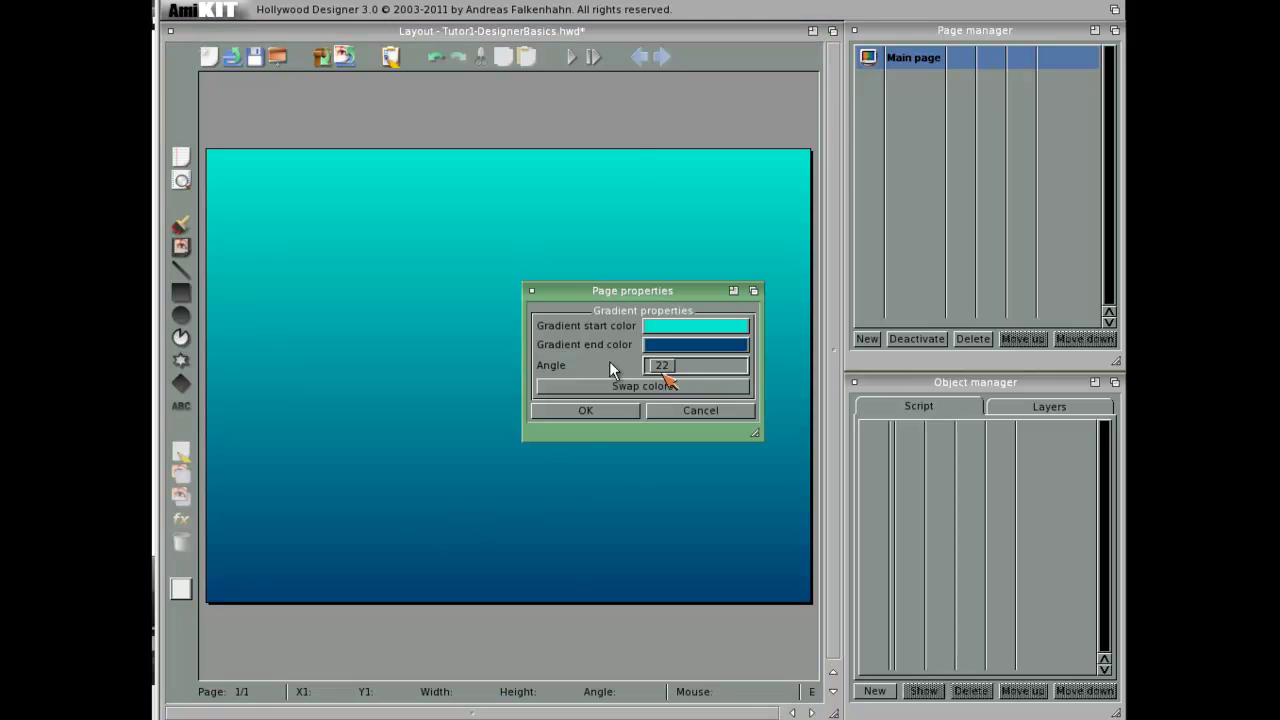
pyautogui.click(609, 414)
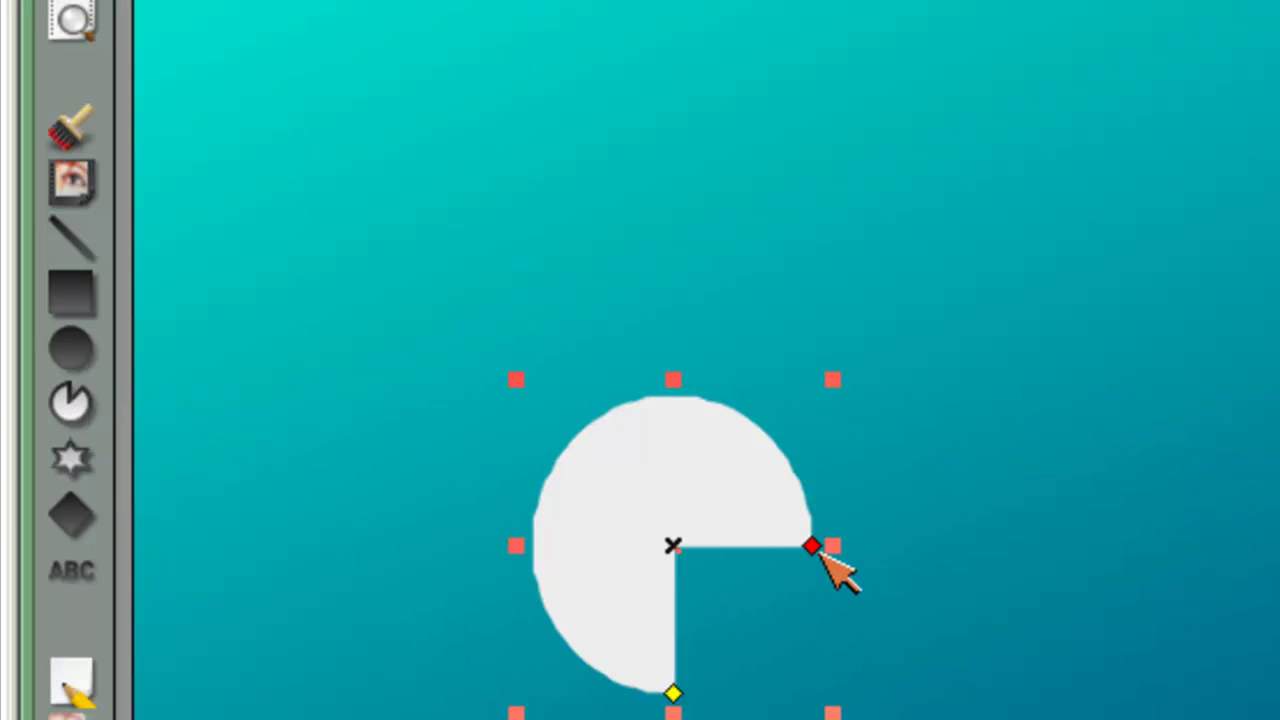
# Reshape the elliptic arc into a larger quarter-circle wedge and move it up and right
pyautogui.moveTo(812, 548); pyautogui.dragTo(594, 548)
pyautogui.moveTo(833, 712); pyautogui.dragTo(887, 719)
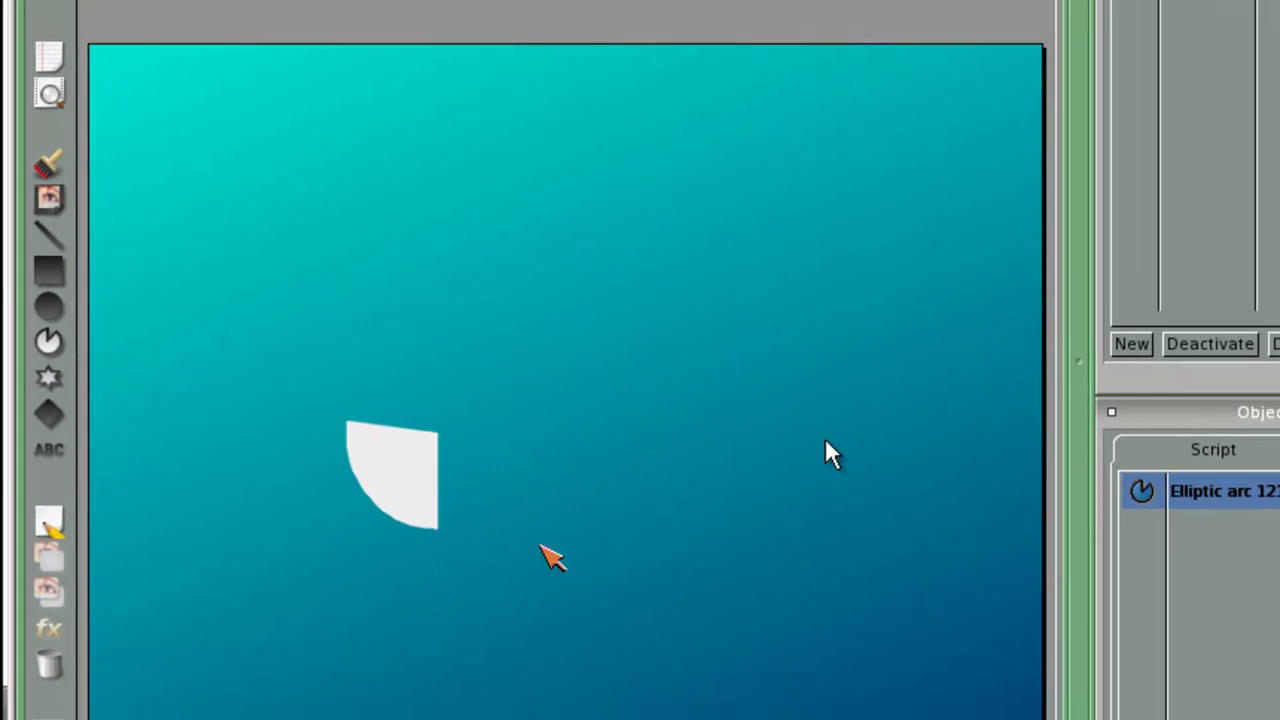
pyautogui.moveTo(585, 588); pyautogui.dragTo(705, 668)
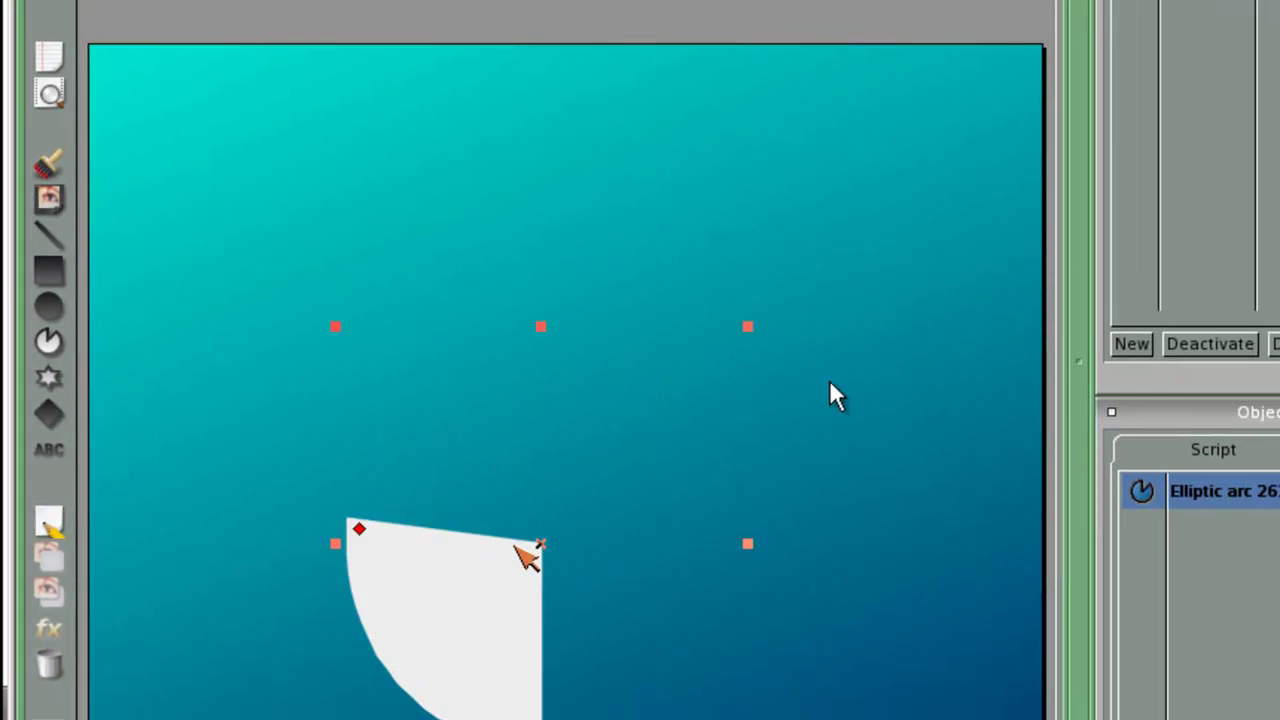
pyautogui.moveTo(540, 545); pyautogui.dragTo(781, 324)
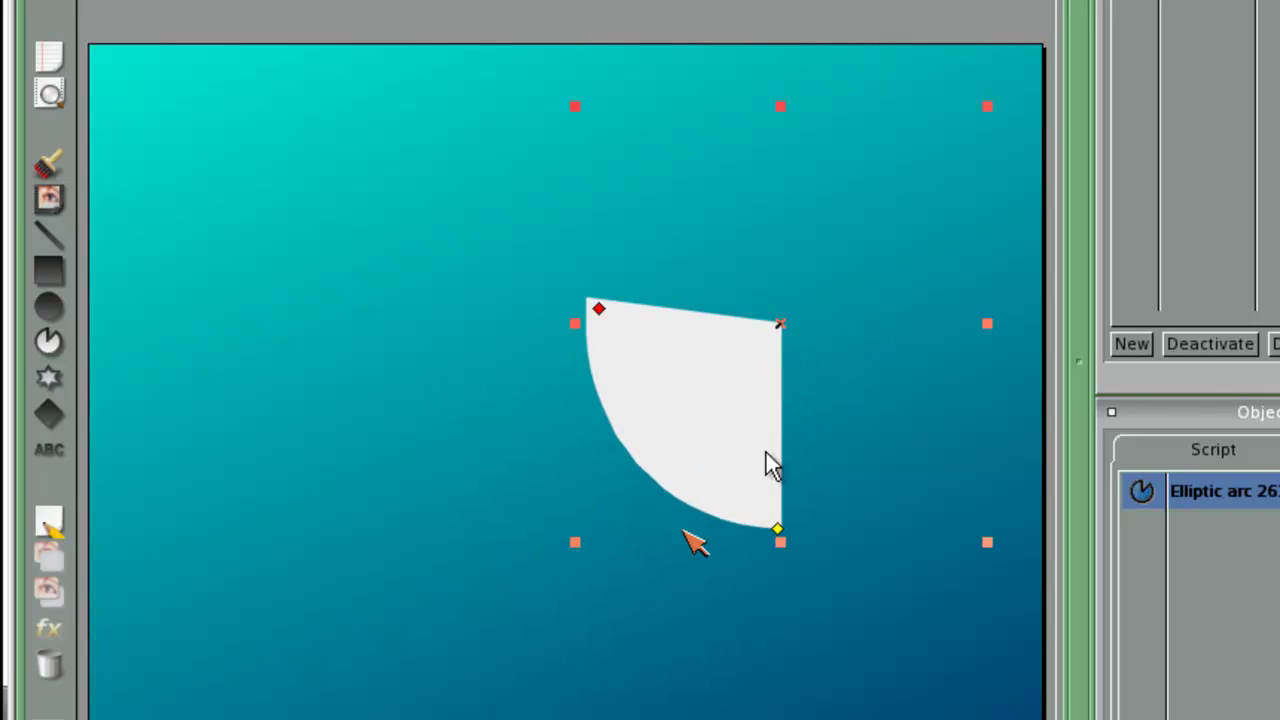
pyautogui.click(617, 620)
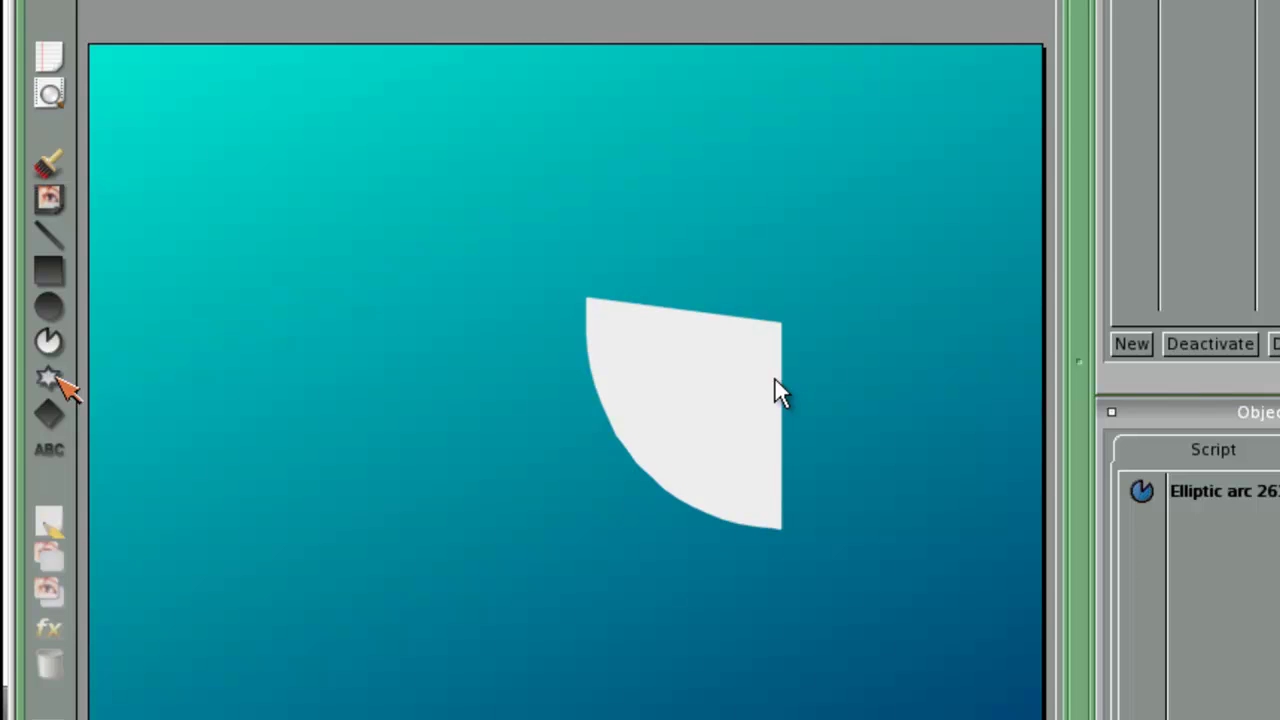
# Choose the right-pointing arrow from the Arrows category of the auto form gallery
pyautogui.click(52, 378)
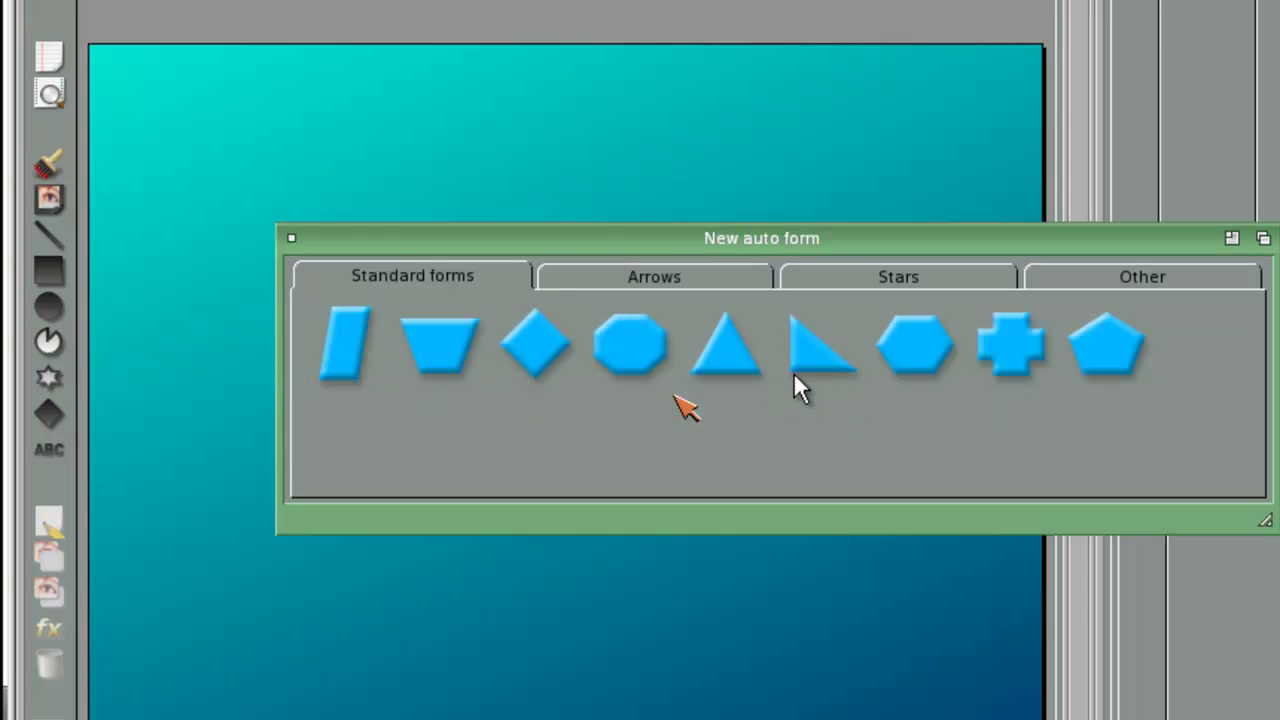
pyautogui.click(714, 285)
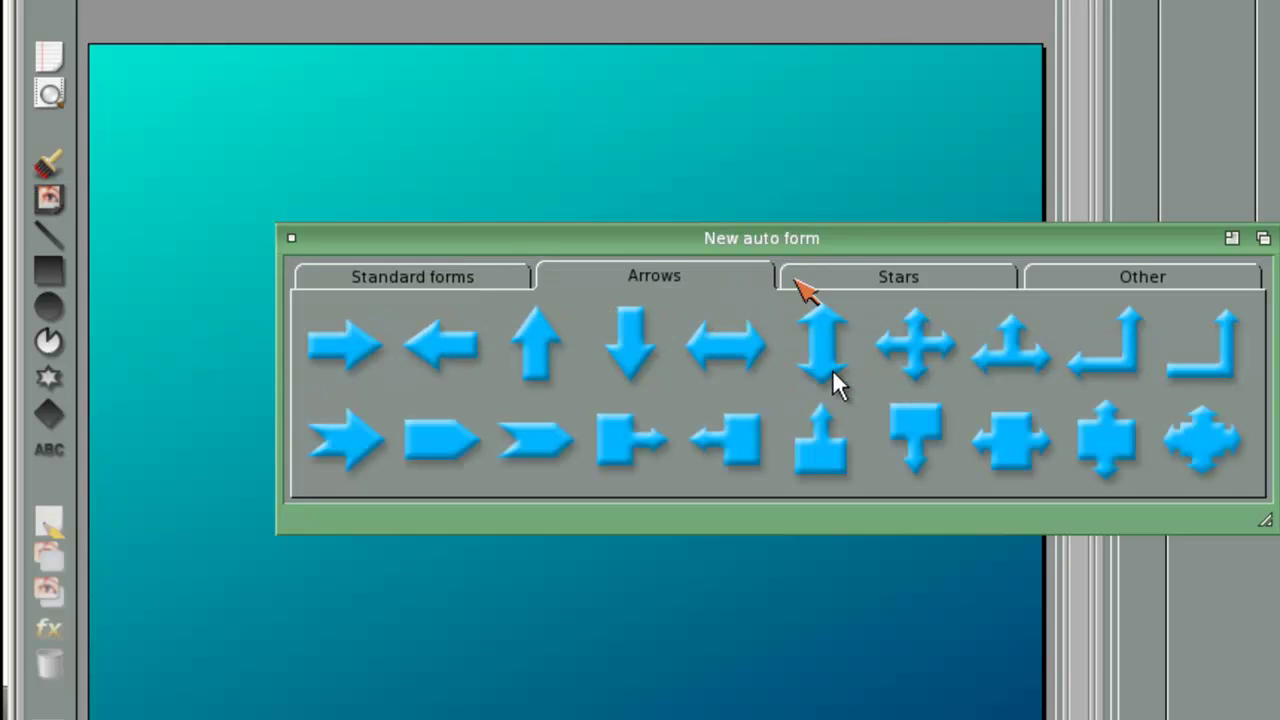
pyautogui.click(800, 283)
pyautogui.click(1212, 278)
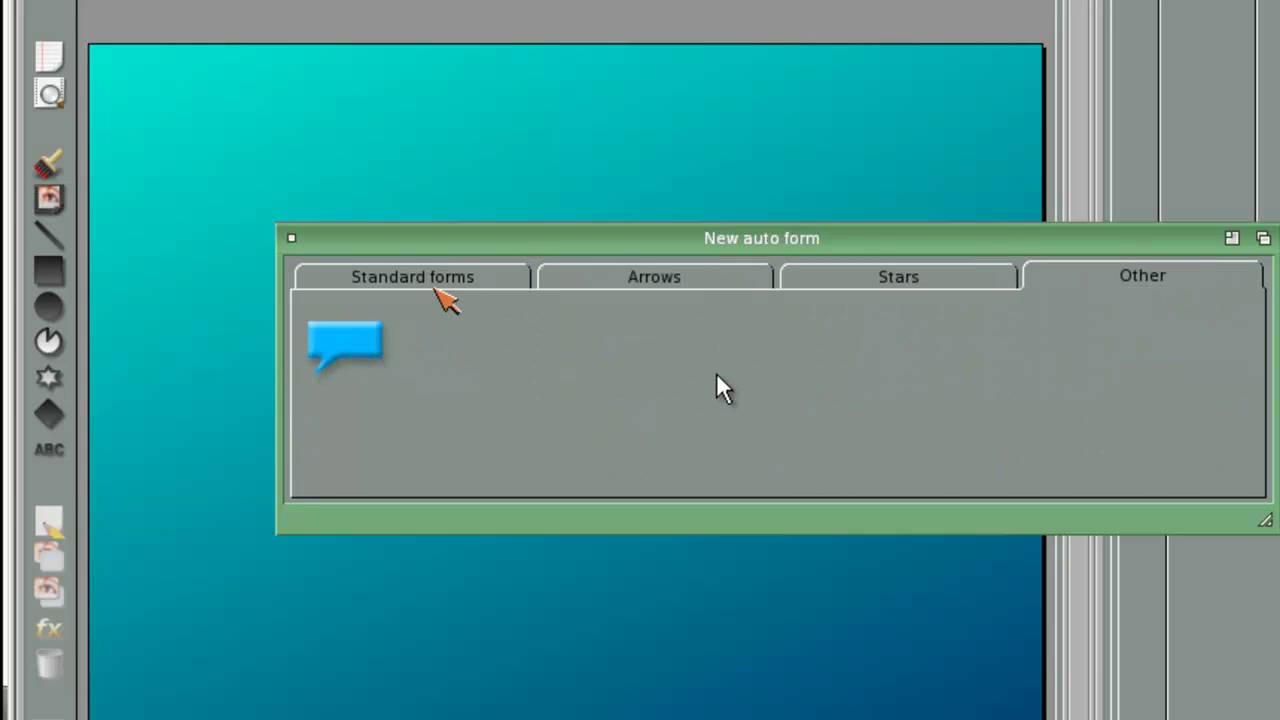
pyautogui.click(436, 289)
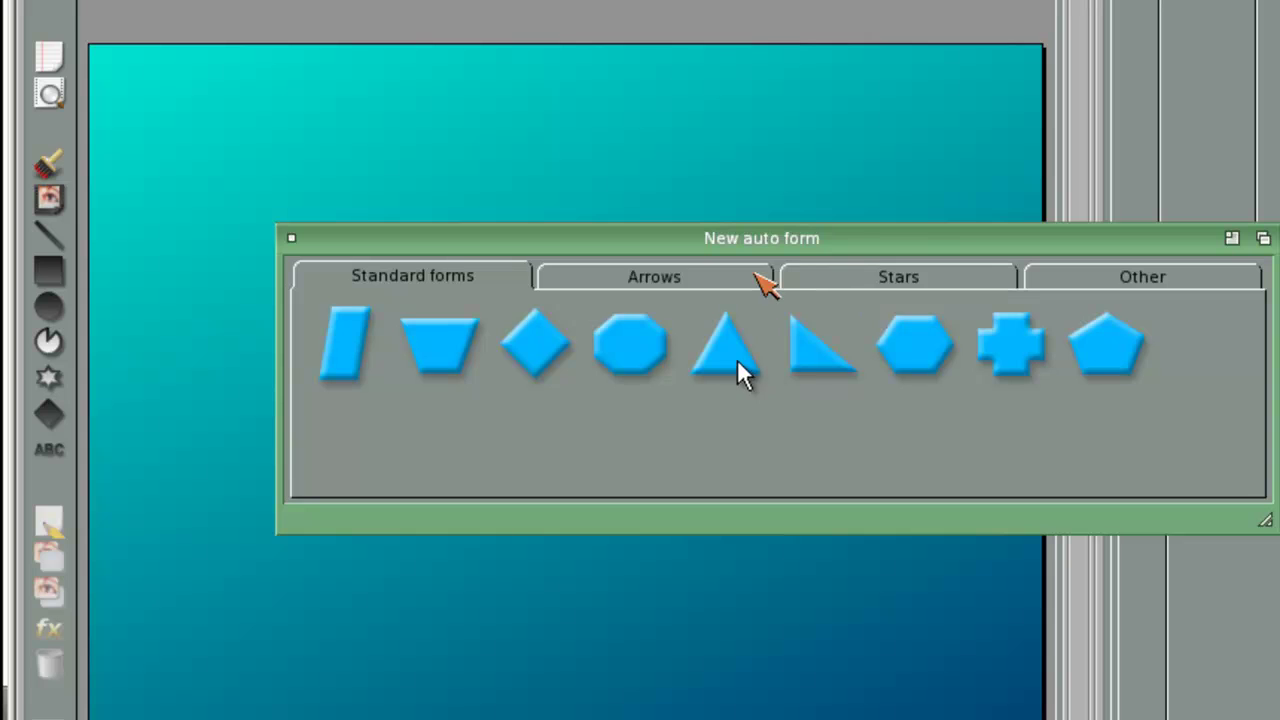
pyautogui.click(750, 273)
pyautogui.click(338, 352)
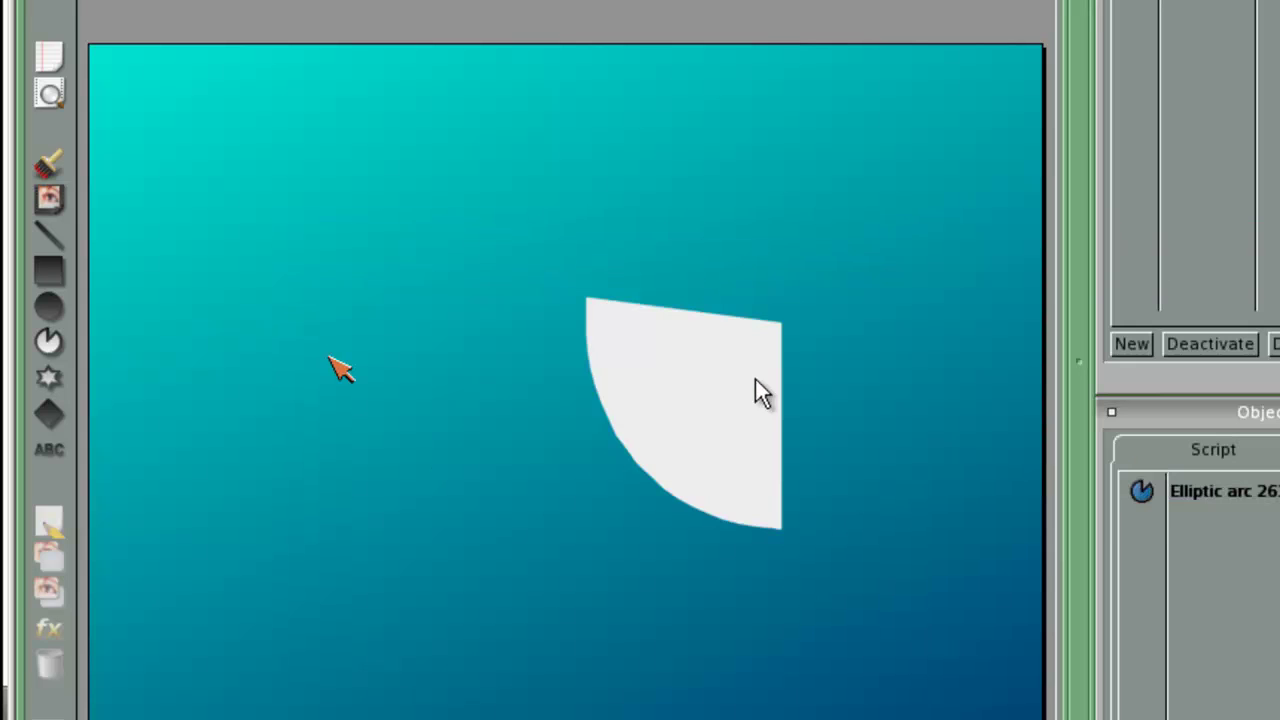
# Draw the white arrow, stretch it taller and move it above-left of the wedge
pyautogui.moveTo(191, 258)
pyautogui.mouseDown()
pyautogui.moveTo(478, 540)
pyautogui.moveTo(387, 360)
pyautogui.moveTo(361, 353)
pyautogui.moveTo(355, 332)
pyautogui.moveTo(509, 400)
pyautogui.mouseUp()
pyautogui.moveTo(343, 400); pyautogui.dragTo(350, 444)
pyautogui.moveTo(335, 372); pyautogui.dragTo(446, 244)
pyautogui.click(205, 520)
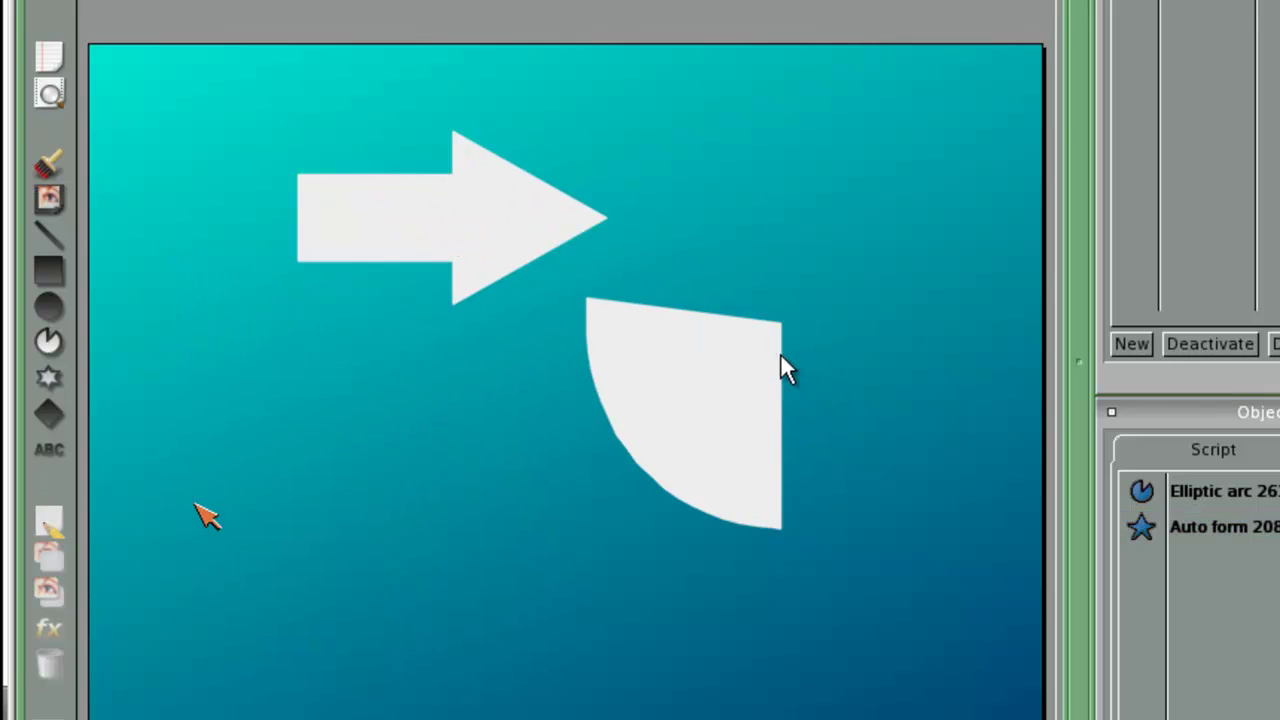
pyautogui.click(49, 418)
# Draw a closed five-cornered white polygon in the lower left of the page
pyautogui.click(234, 390)
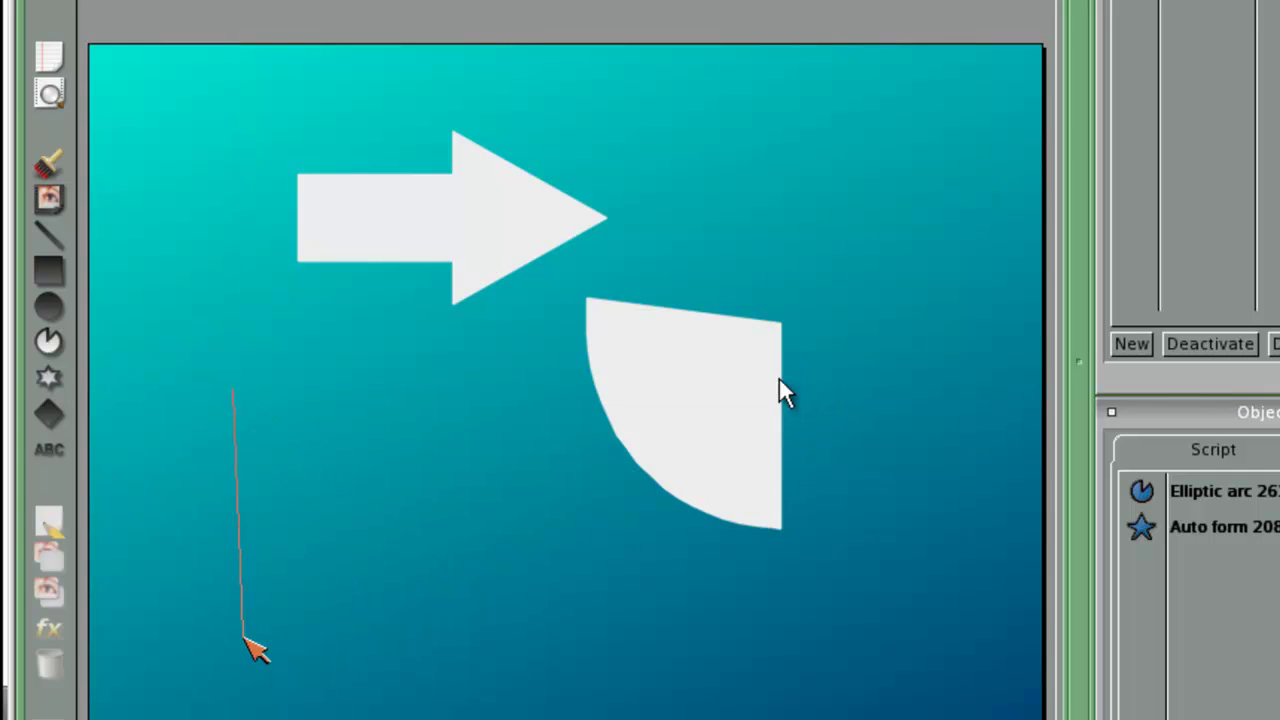
pyautogui.click(316, 565)
pyautogui.click(527, 530)
pyautogui.click(465, 393)
pyautogui.click(368, 450)
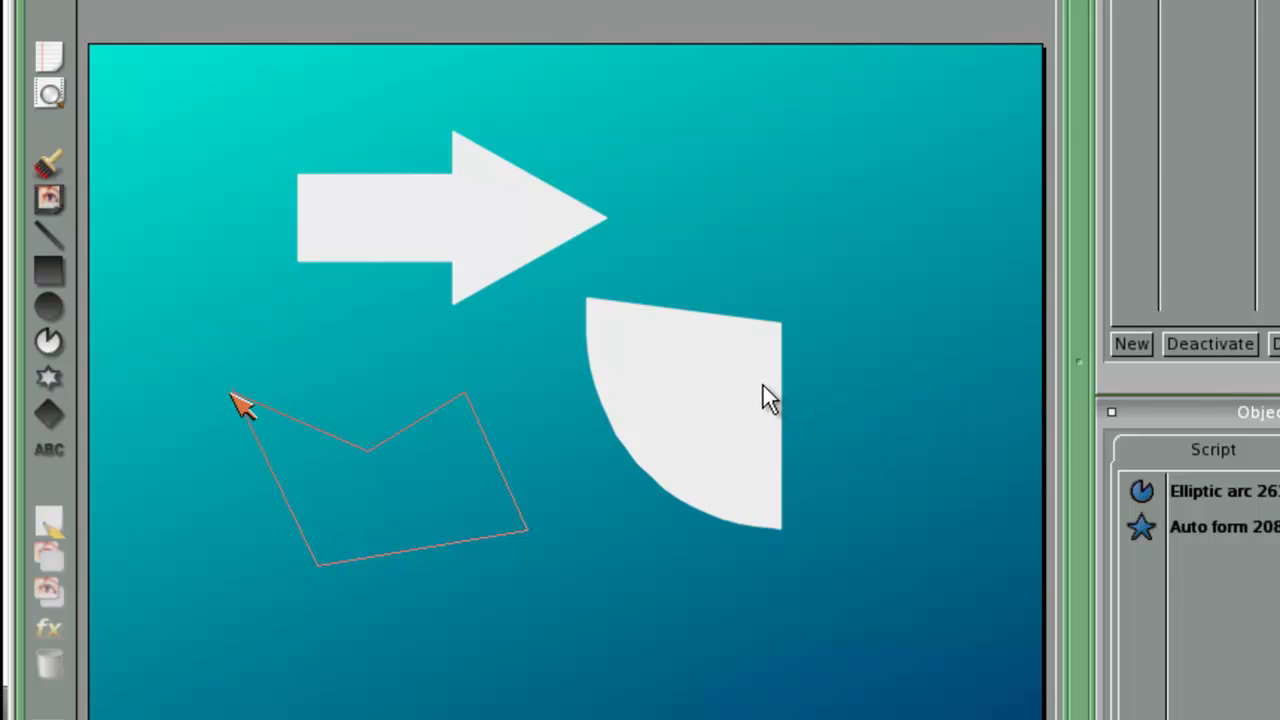
pyautogui.click(240, 400)
# Reposition the polygon and enlarge it toward the lower left
pyautogui.moveTo(320, 451); pyautogui.dragTo(355, 411)
pyautogui.click(580, 551)
pyautogui.moveTo(512, 452); pyautogui.dragTo(501, 443)
pyautogui.moveTo(580, 549); pyautogui.dragTo(503, 657)
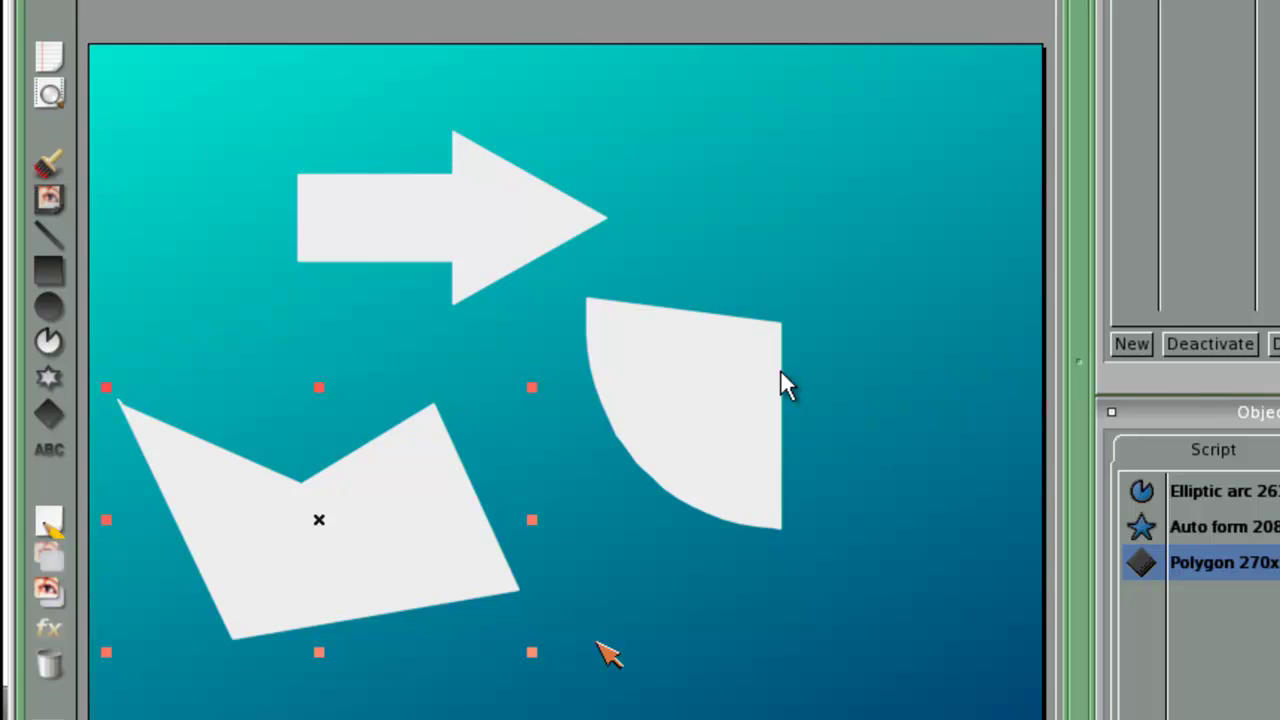
pyautogui.click(608, 652)
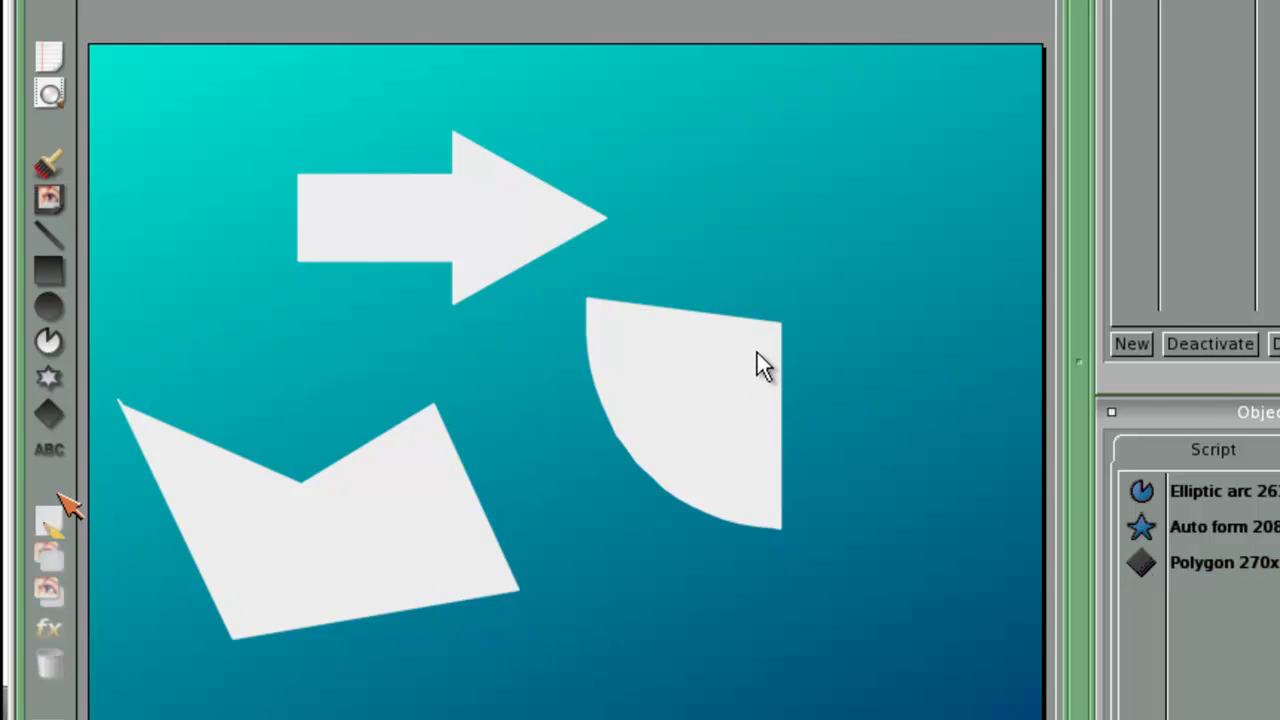
# Create a text object at the top of the page reading '<Th siis example text'
pyautogui.click(746, 345)
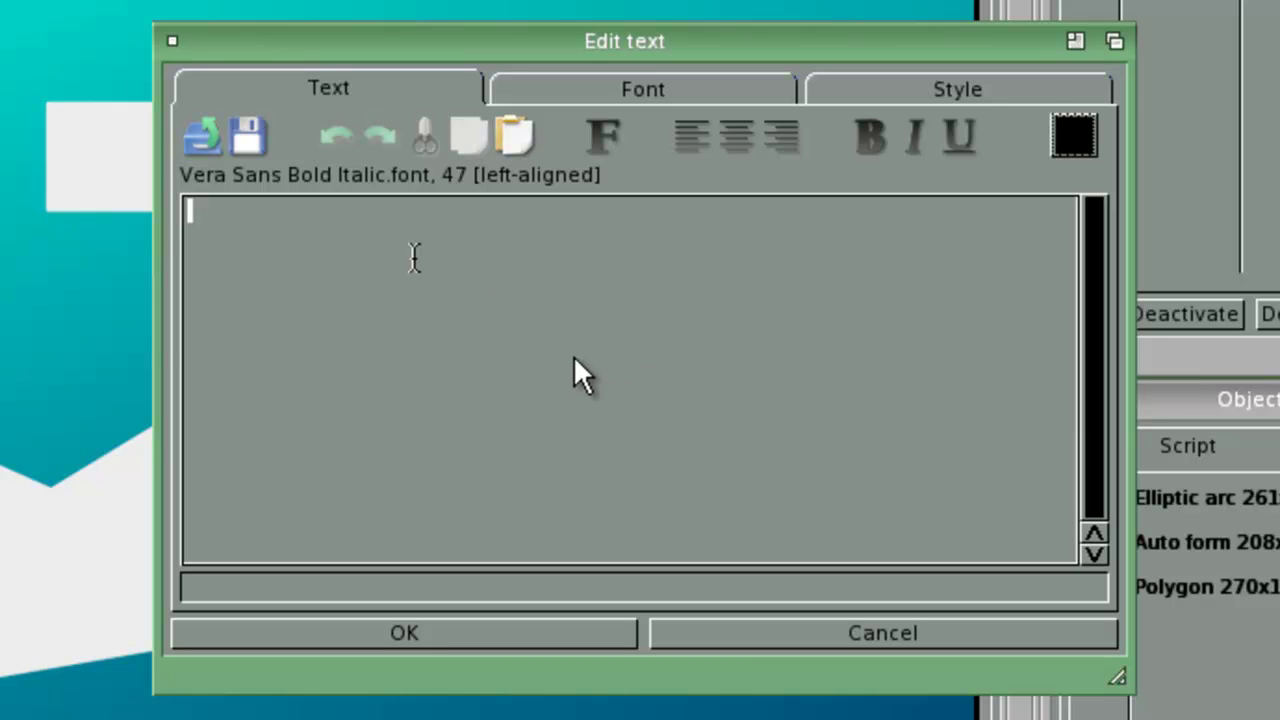
pyautogui.write('<Th siis example text')
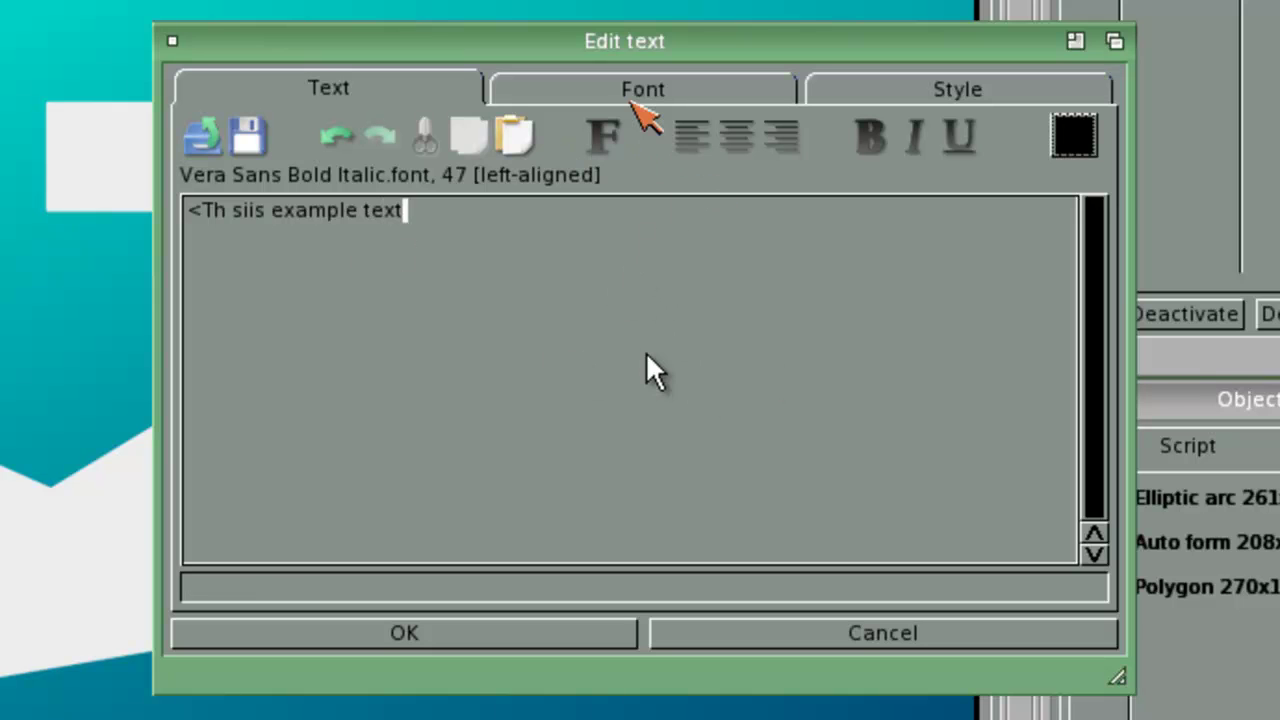
pyautogui.click(633, 100)
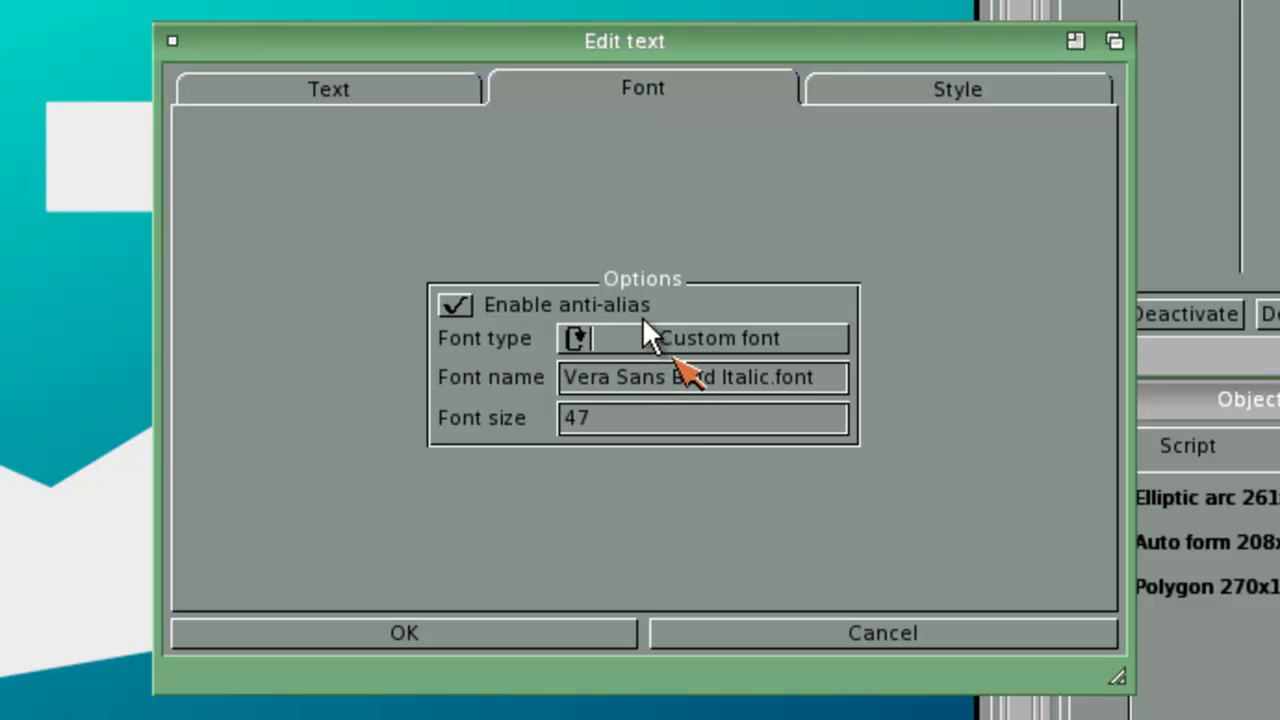
pyautogui.click(305, 100)
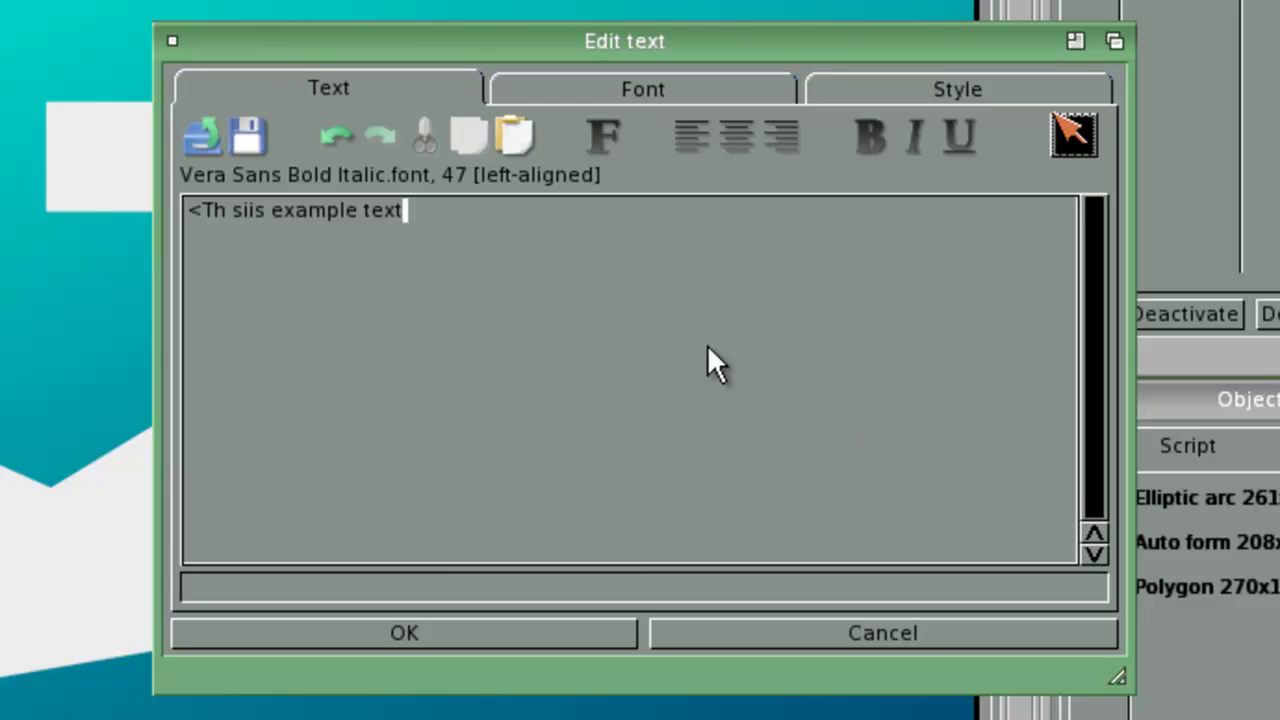
# Give the text a border colour chosen from the RGB colour wheel in its Style settings
pyautogui.click(988, 99)
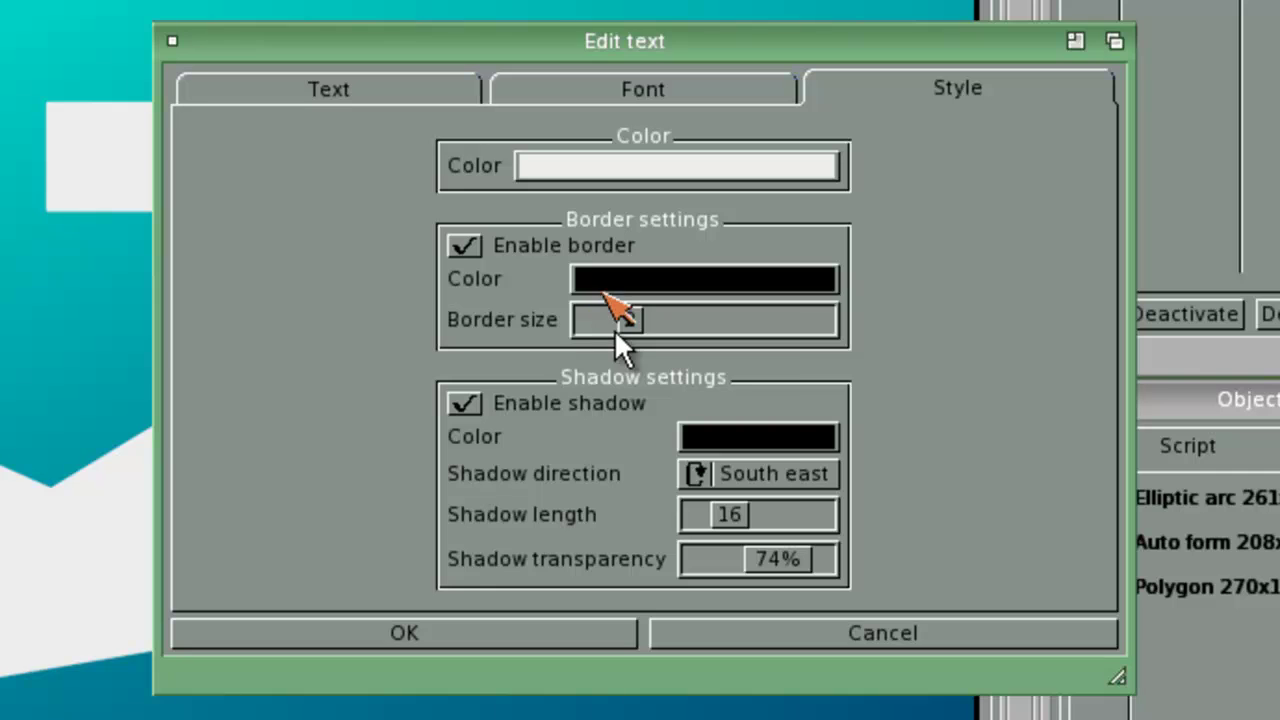
pyautogui.click(600, 279)
pyautogui.click(686, 405)
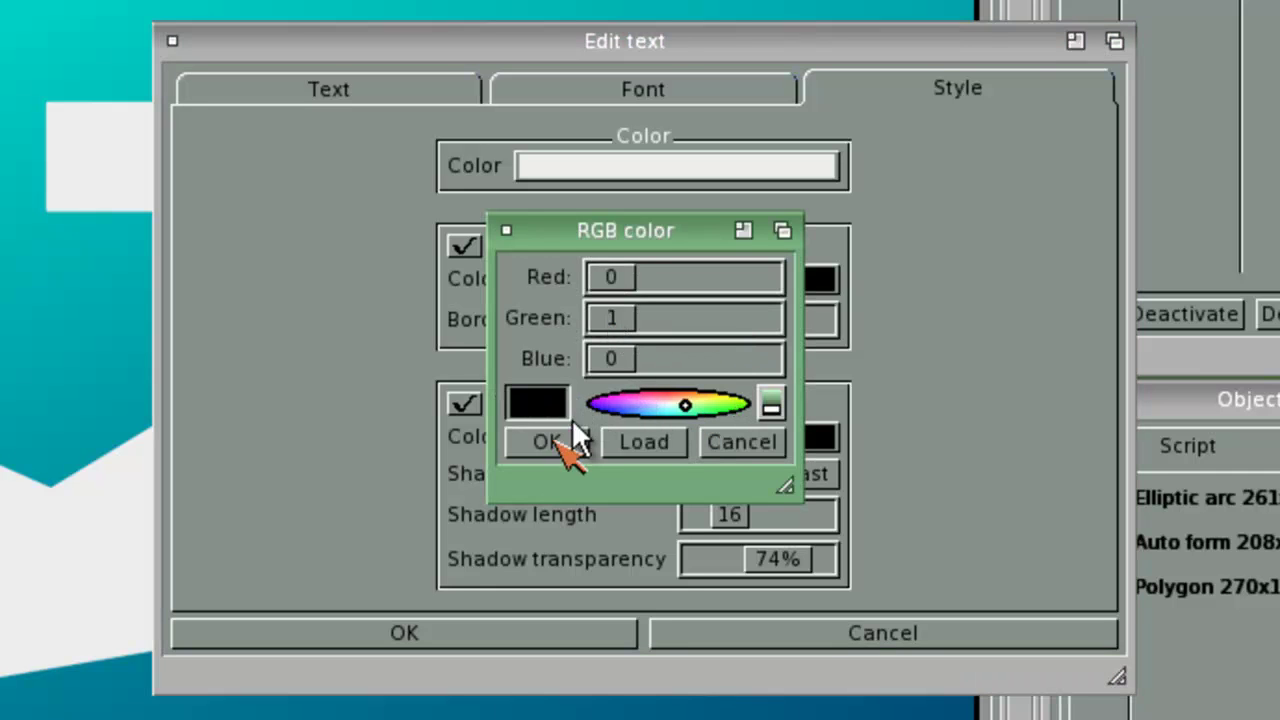
pyautogui.click(547, 442)
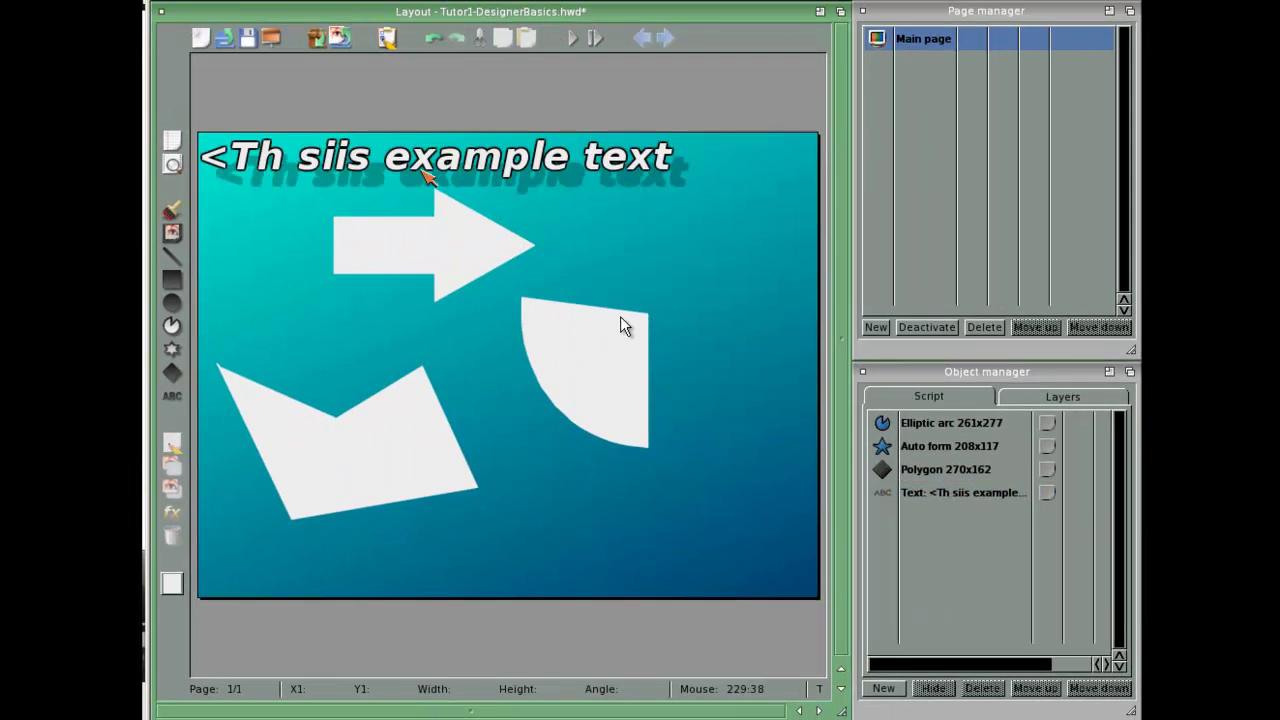
# Drag the text line to the lower page, then open the white polygon's Edit polygon dialog
pyautogui.moveTo(425, 170); pyautogui.dragTo(475, 323)
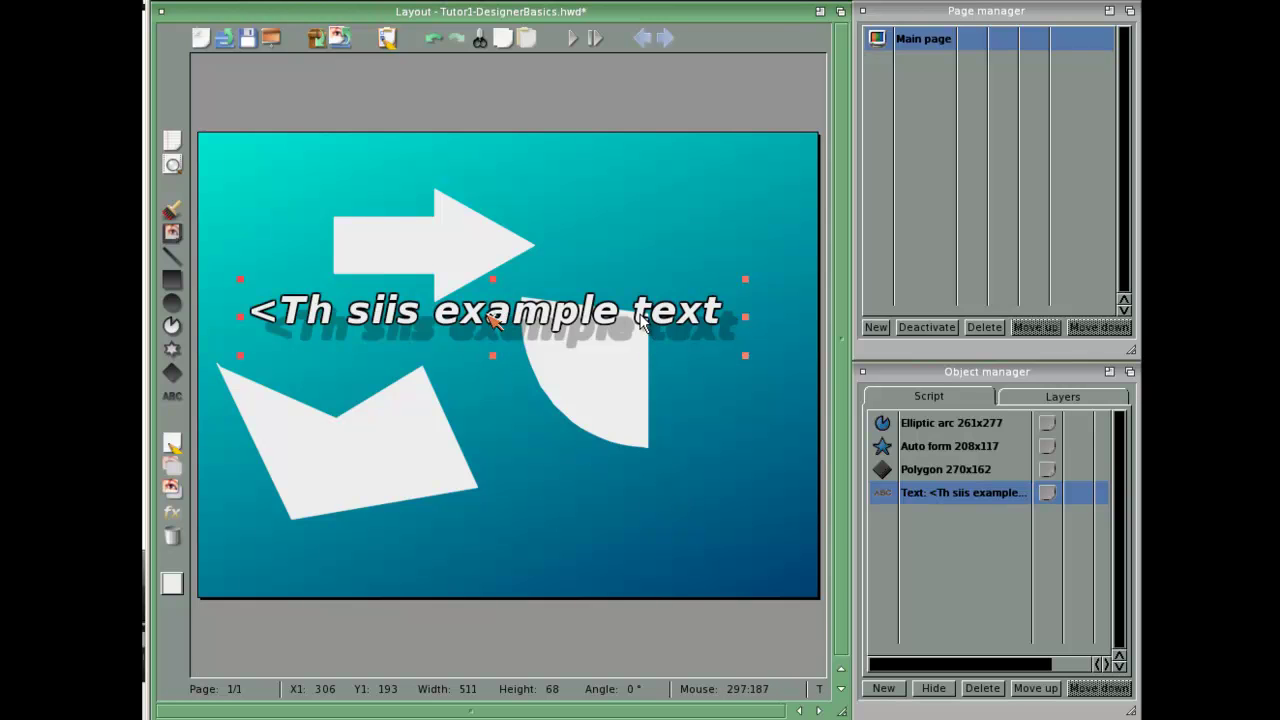
pyautogui.moveTo(492, 318); pyautogui.dragTo(575, 495)
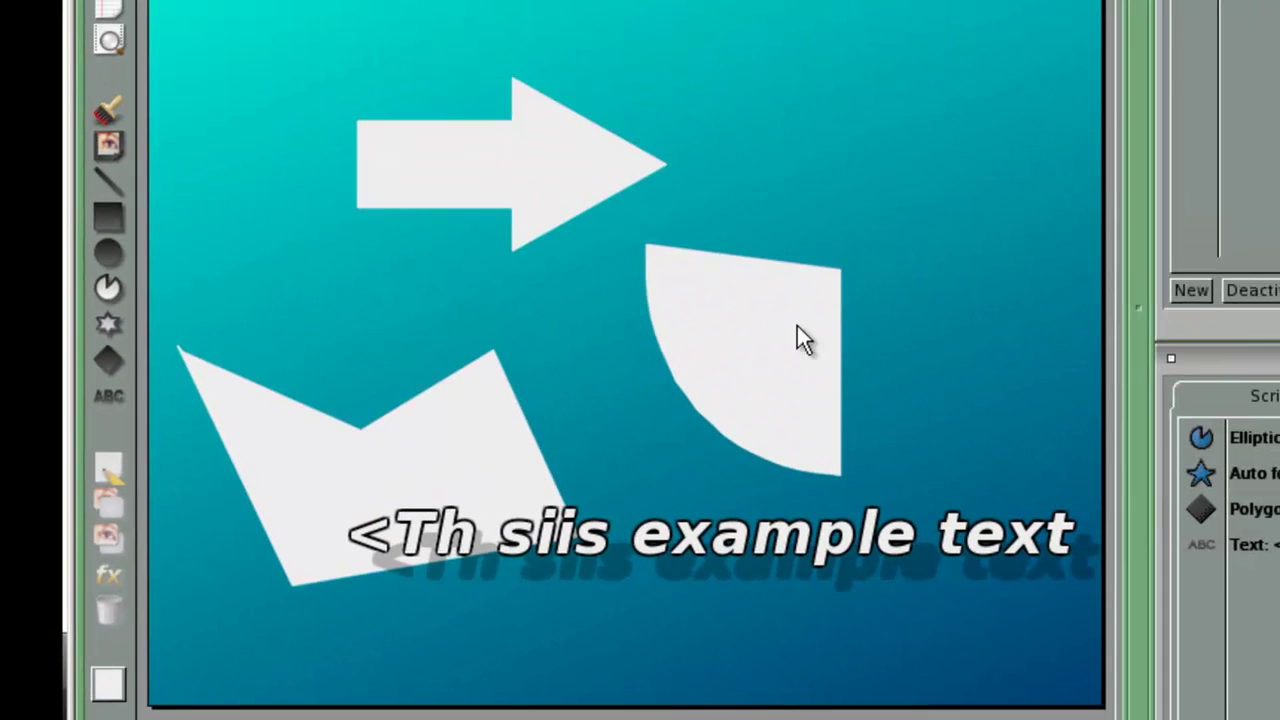
pyautogui.click(838, 326)
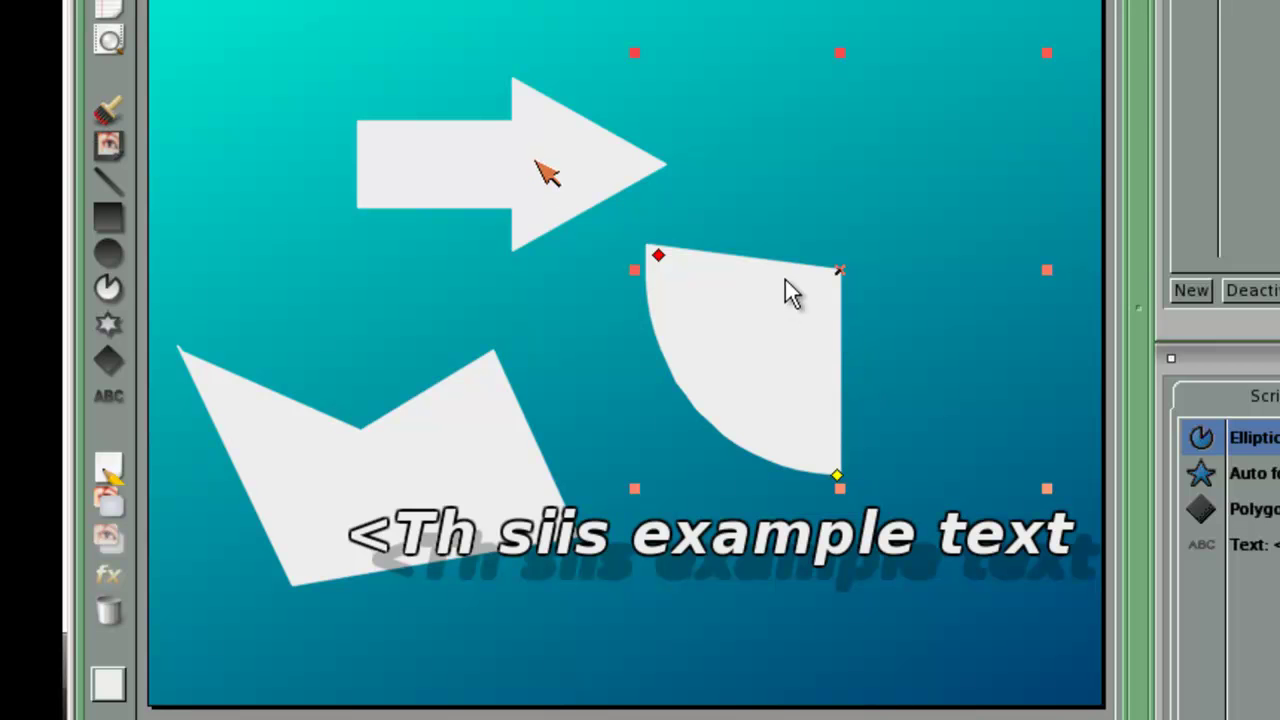
pyautogui.click(543, 171)
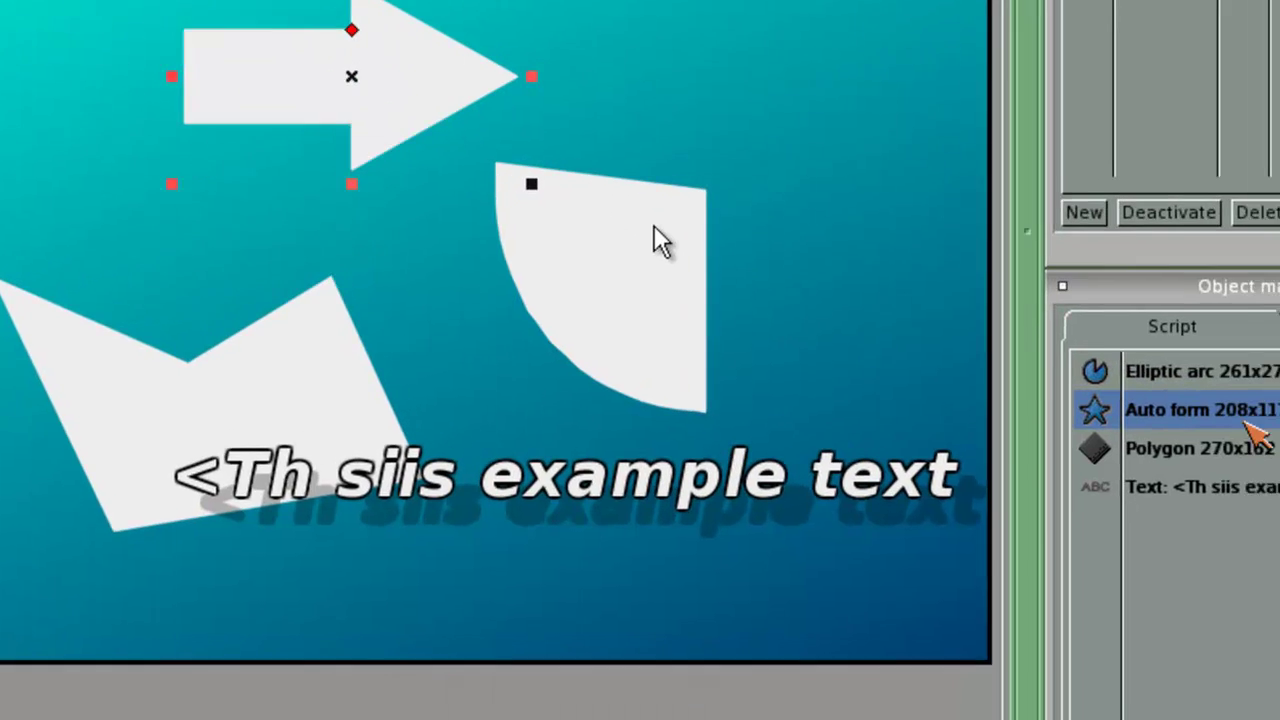
pyautogui.click(1228, 488)
pyautogui.click(1212, 448)
pyautogui.click(1212, 413)
pyautogui.click(1213, 385)
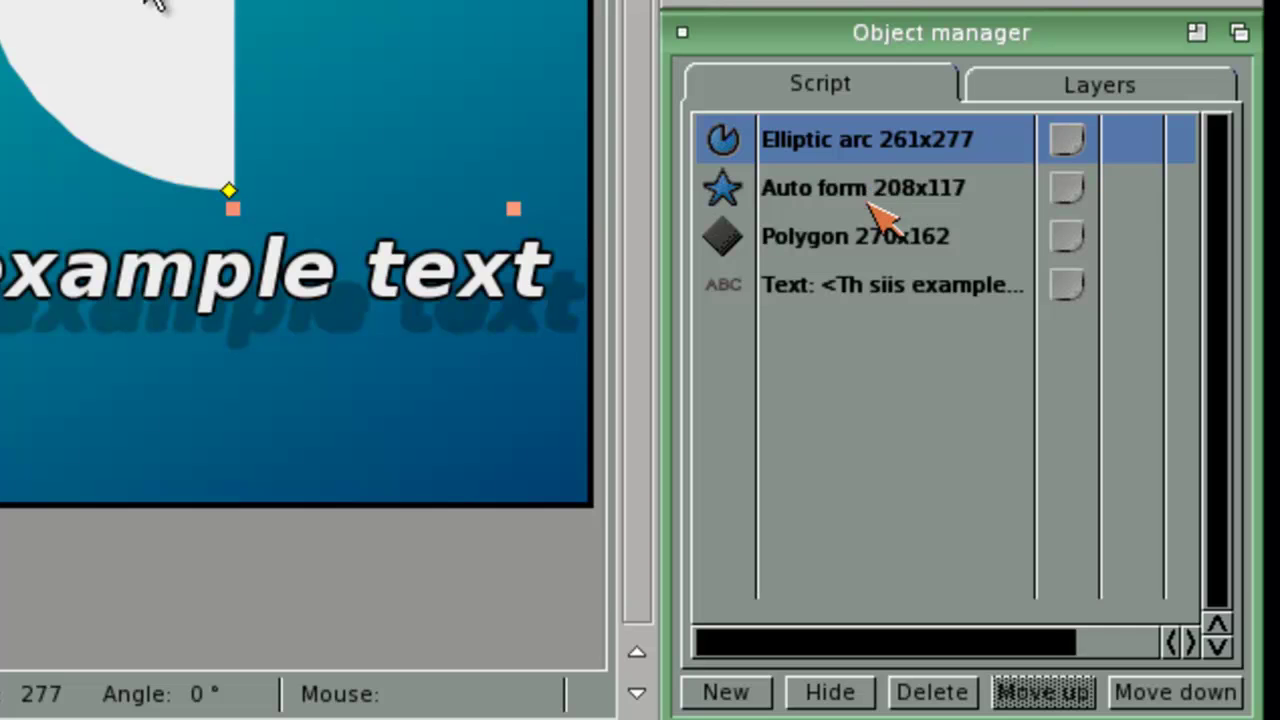
pyautogui.click(880, 236)
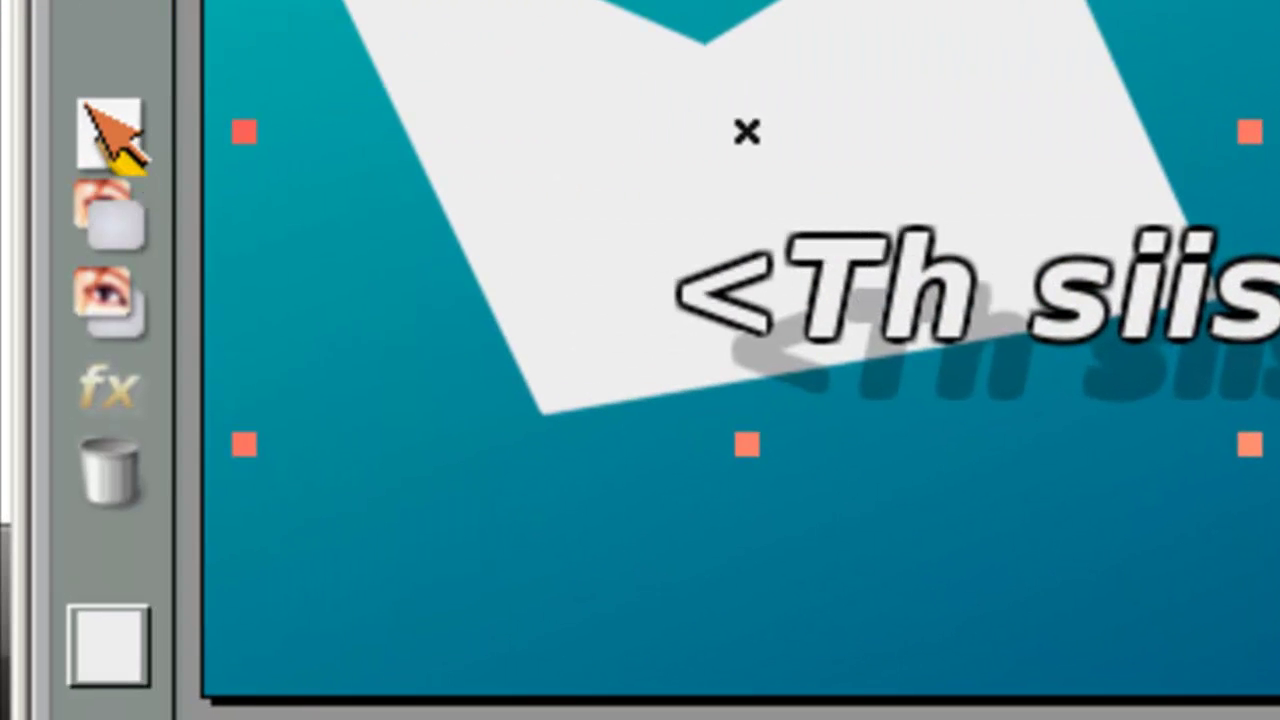
pyautogui.click(112, 140)
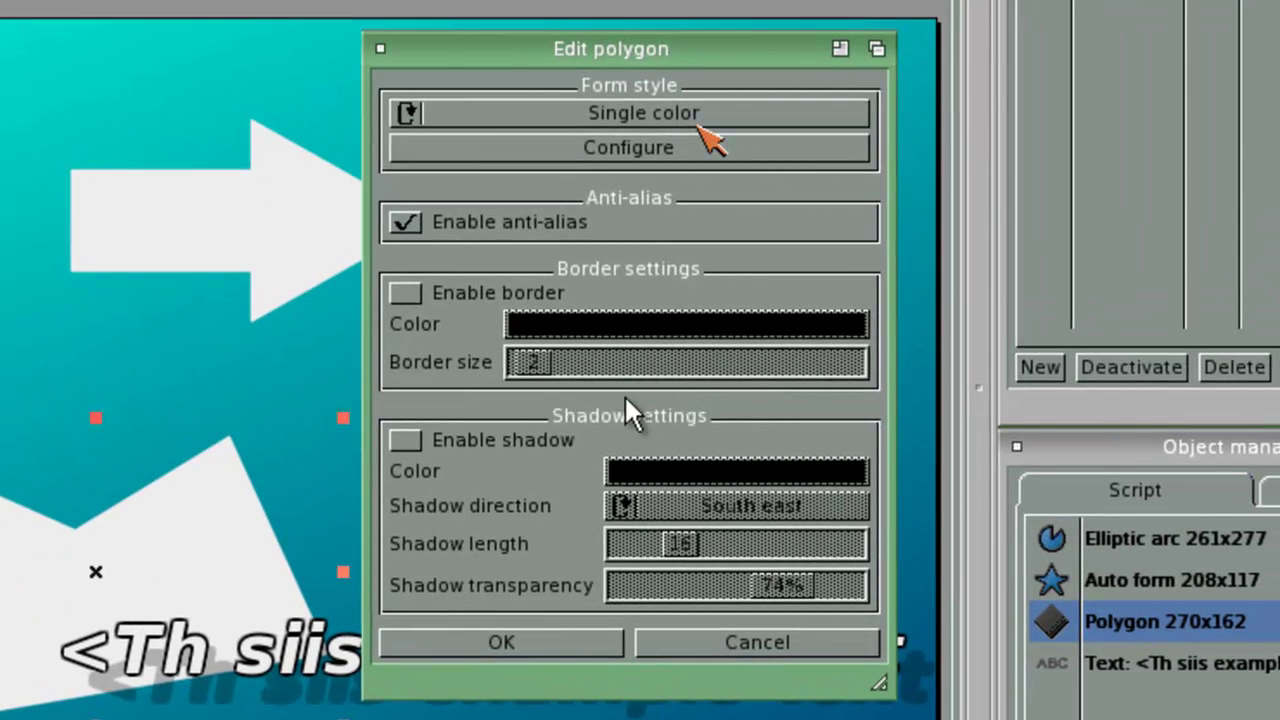
# Switch the polygon to Outline form style with a thin yellow-green border
pyautogui.moveTo(700, 127); pyautogui.dragTo(690, 178)
pyautogui.click(682, 342)
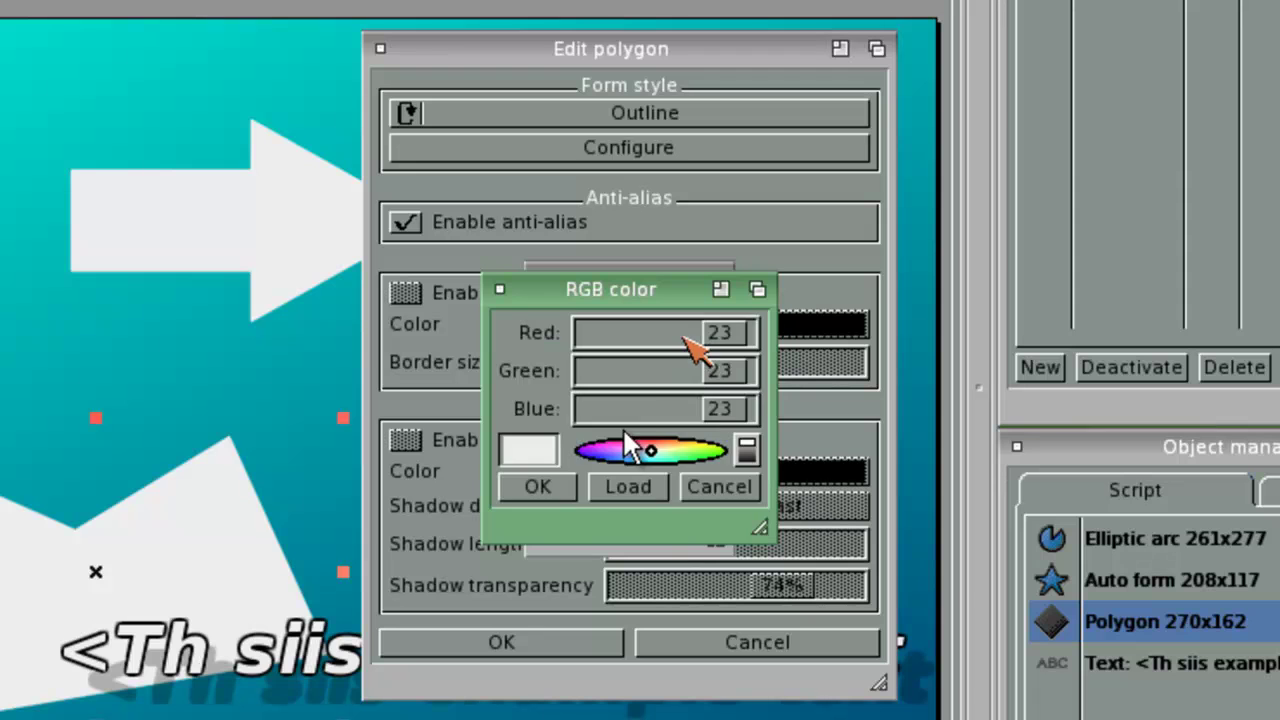
pyautogui.click(698, 450)
pyautogui.click(538, 487)
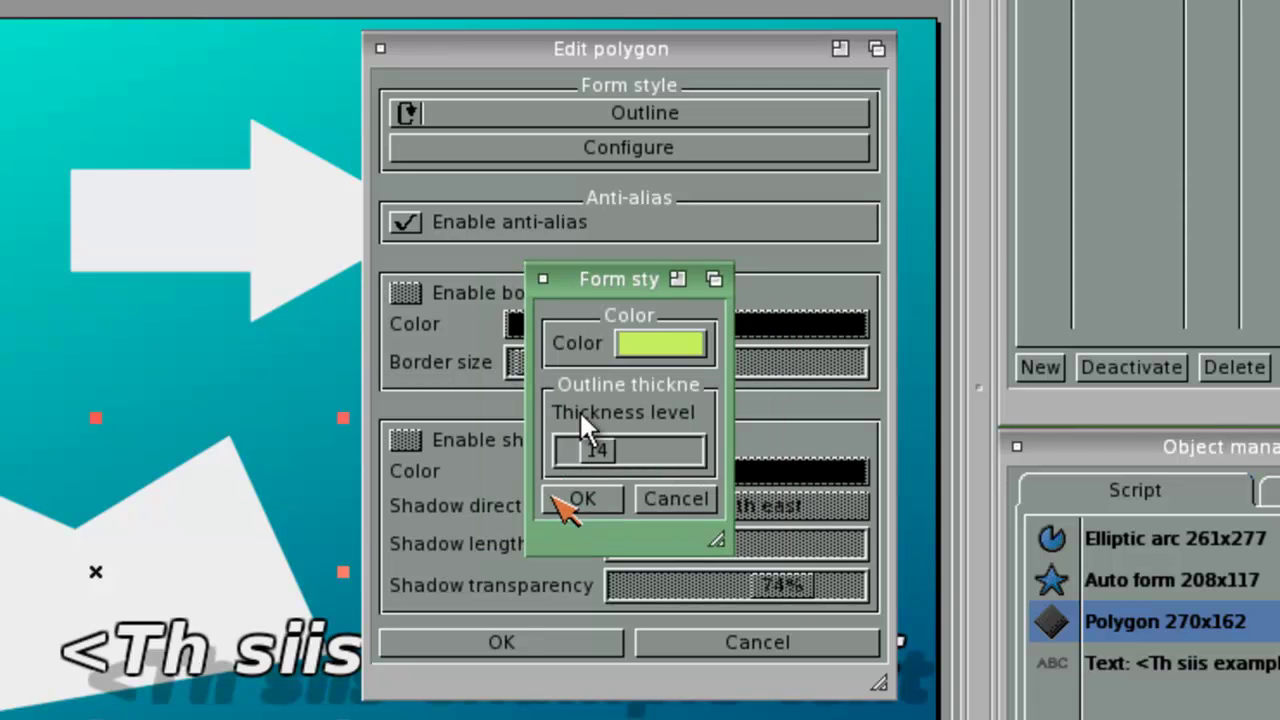
pyautogui.click(580, 452)
pyautogui.moveTo(580, 457)
pyautogui.mouseDown()
pyautogui.moveTo(668, 457)
pyautogui.moveTo(582, 460)
pyautogui.mouseUp()
pyautogui.click(583, 499)
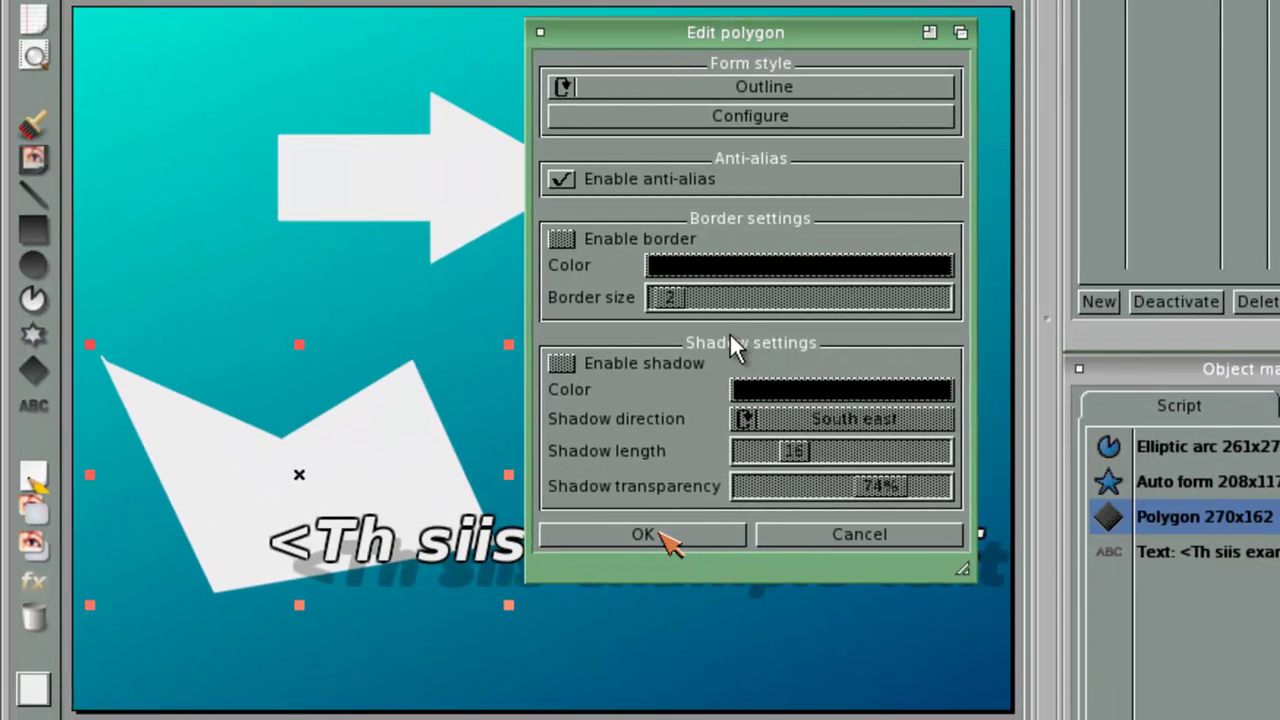
pyautogui.click(662, 534)
pyautogui.click(383, 478)
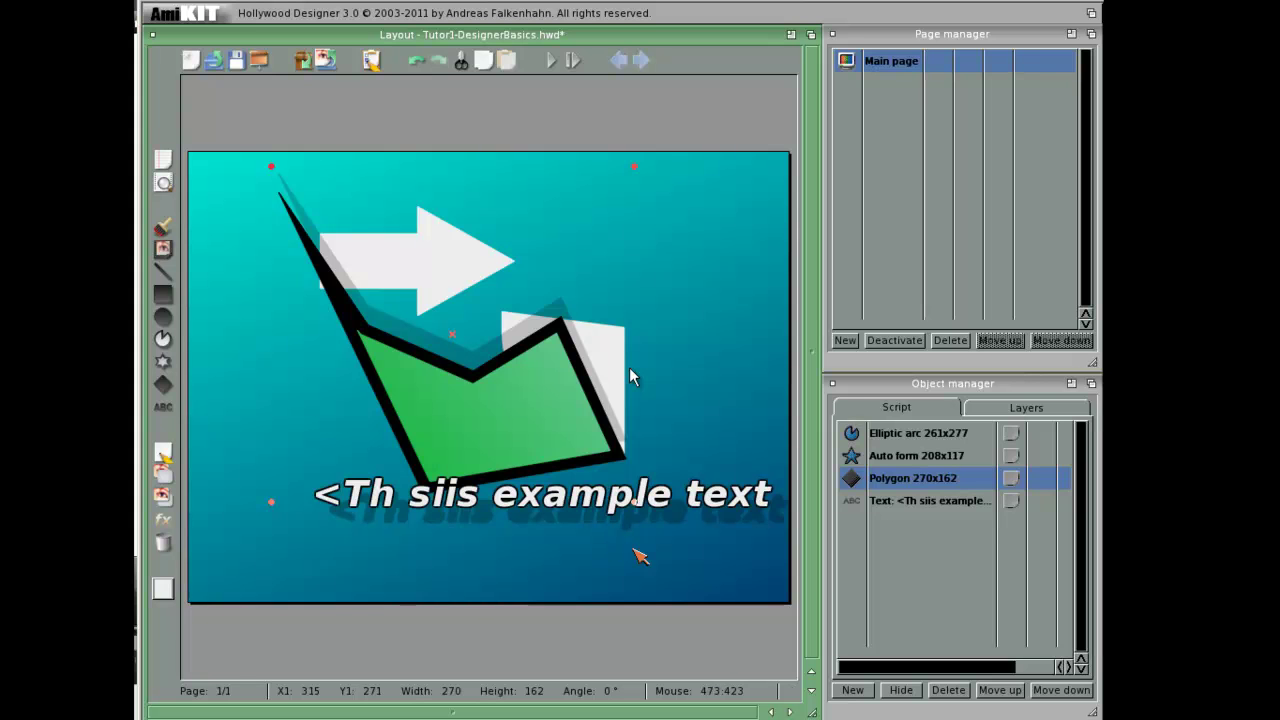
# Delete the elliptic arc and all remaining objects from the page
pyautogui.click(916, 433)
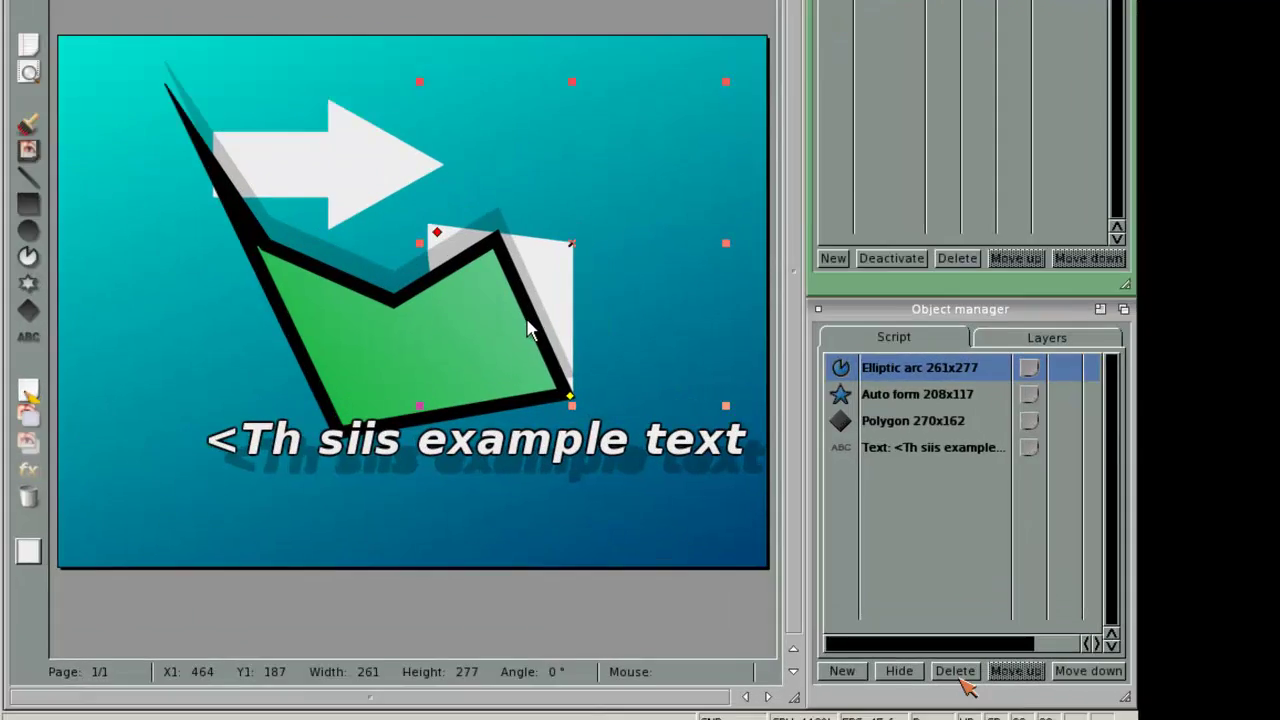
pyautogui.click(955, 671)
pyautogui.click(955, 671)
pyautogui.click(955, 671)
pyautogui.click(955, 671)
# Load hushpuppyshoes.jpg as a brush, copy it into the project, and centre it on the page
pyautogui.click(610, 349)
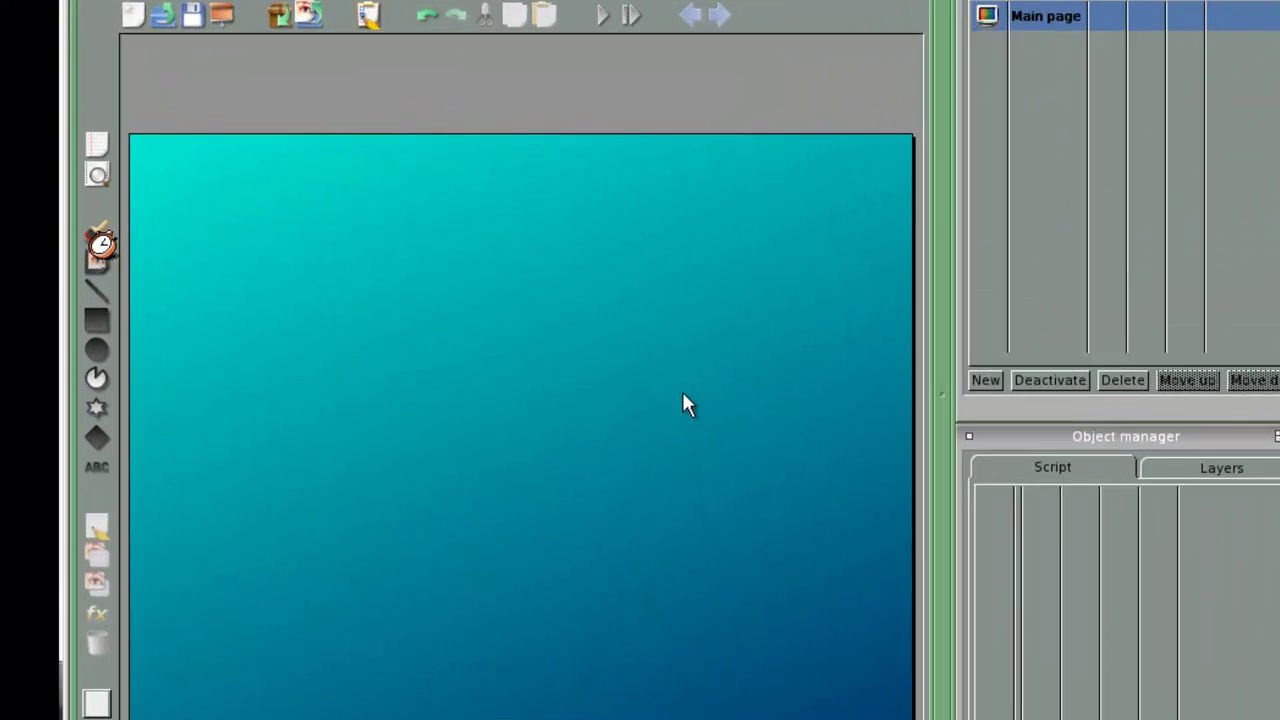
pyautogui.doubleClick(615, 360)
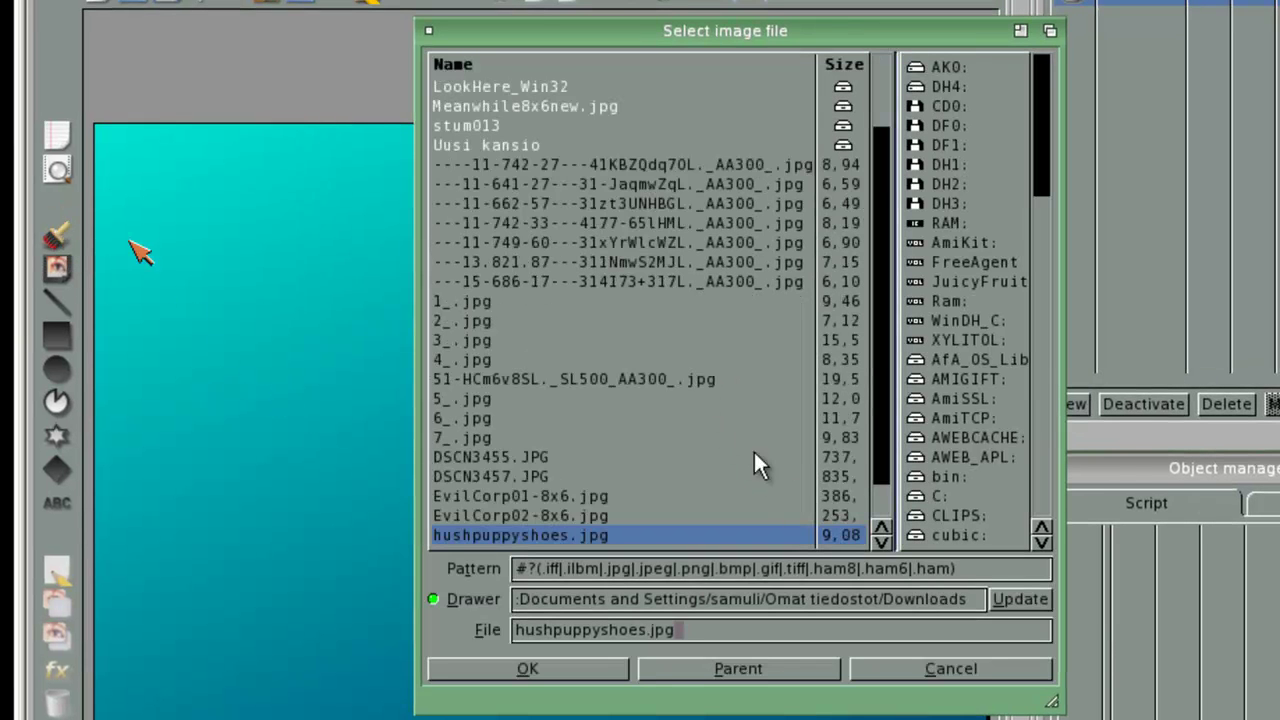
pyautogui.click(572, 672)
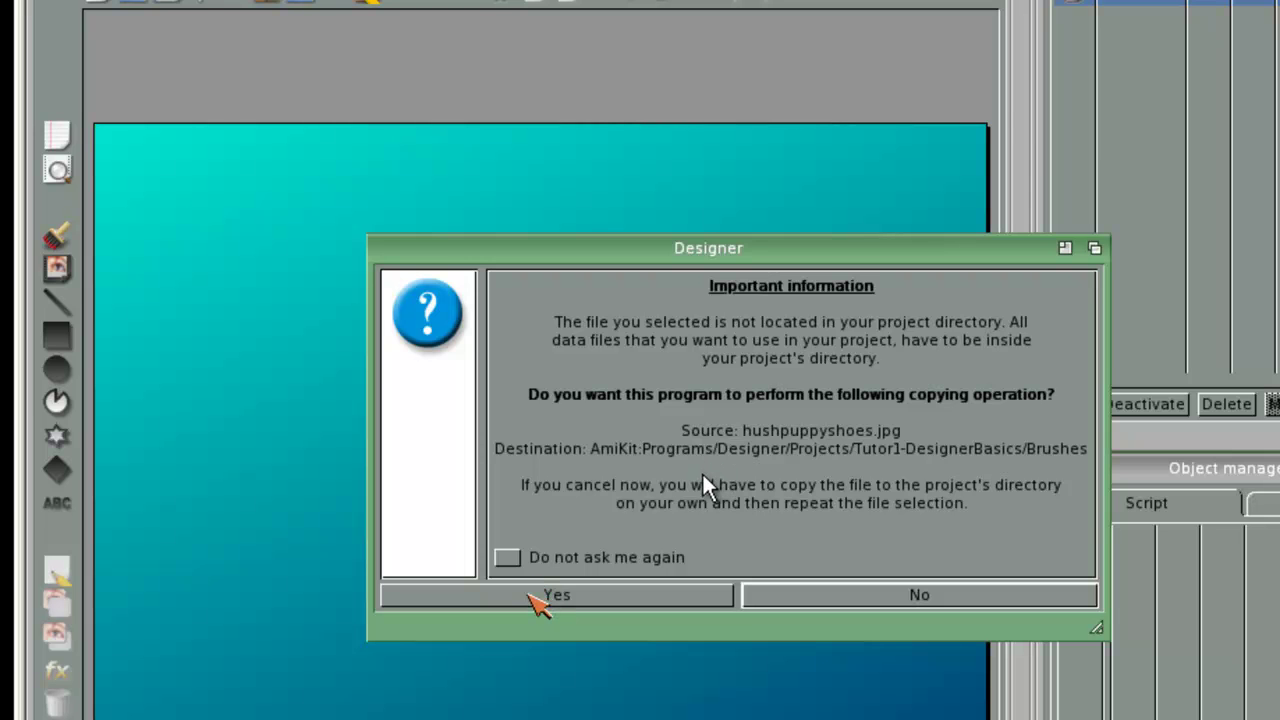
pyautogui.click(540, 597)
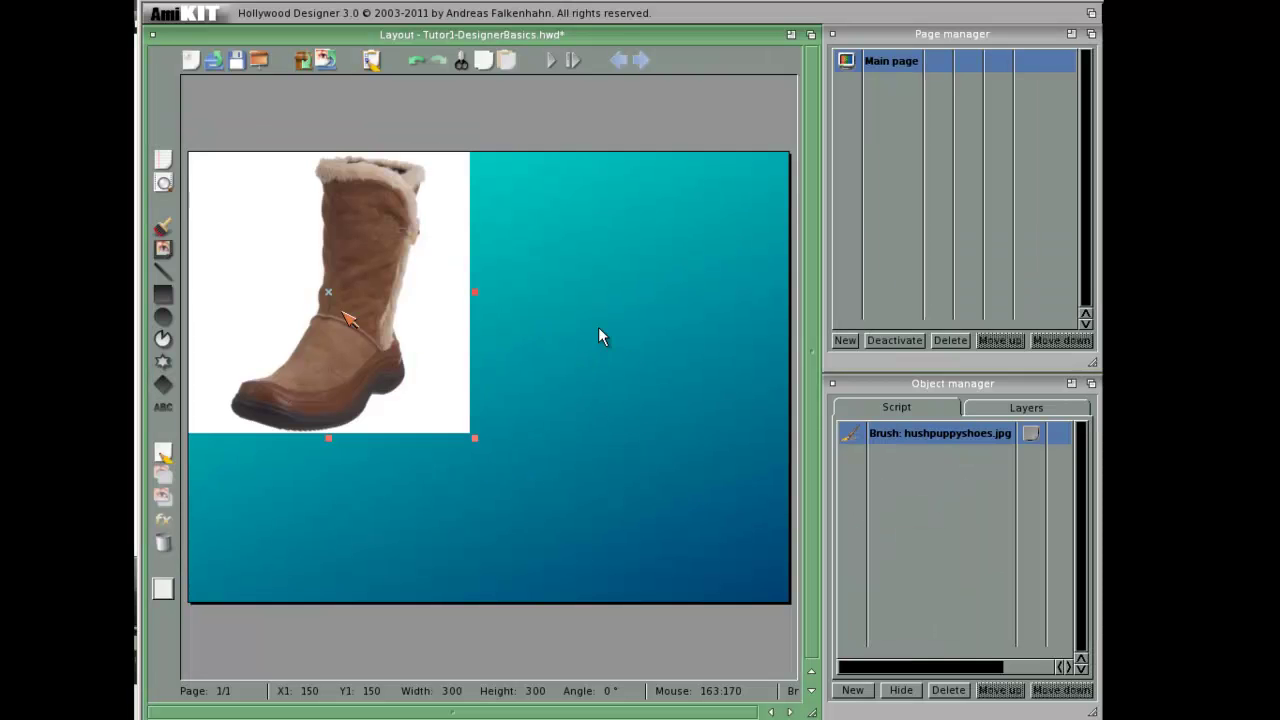
pyautogui.moveTo(354, 341); pyautogui.dragTo(519, 509)
pyautogui.moveTo(474, 411); pyautogui.dragTo(607, 387)
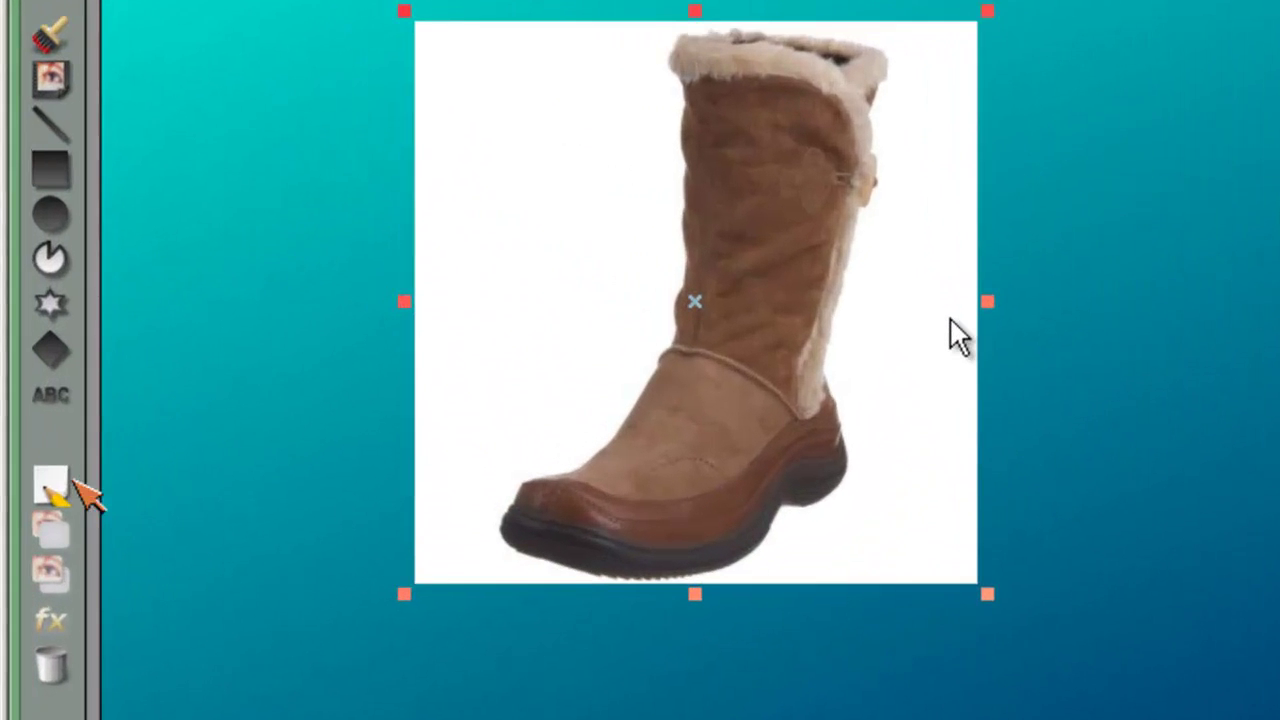
# Make white the boot brush's transparent RGB colour, then move the boot down and right
pyautogui.doubleClick(948, 318)
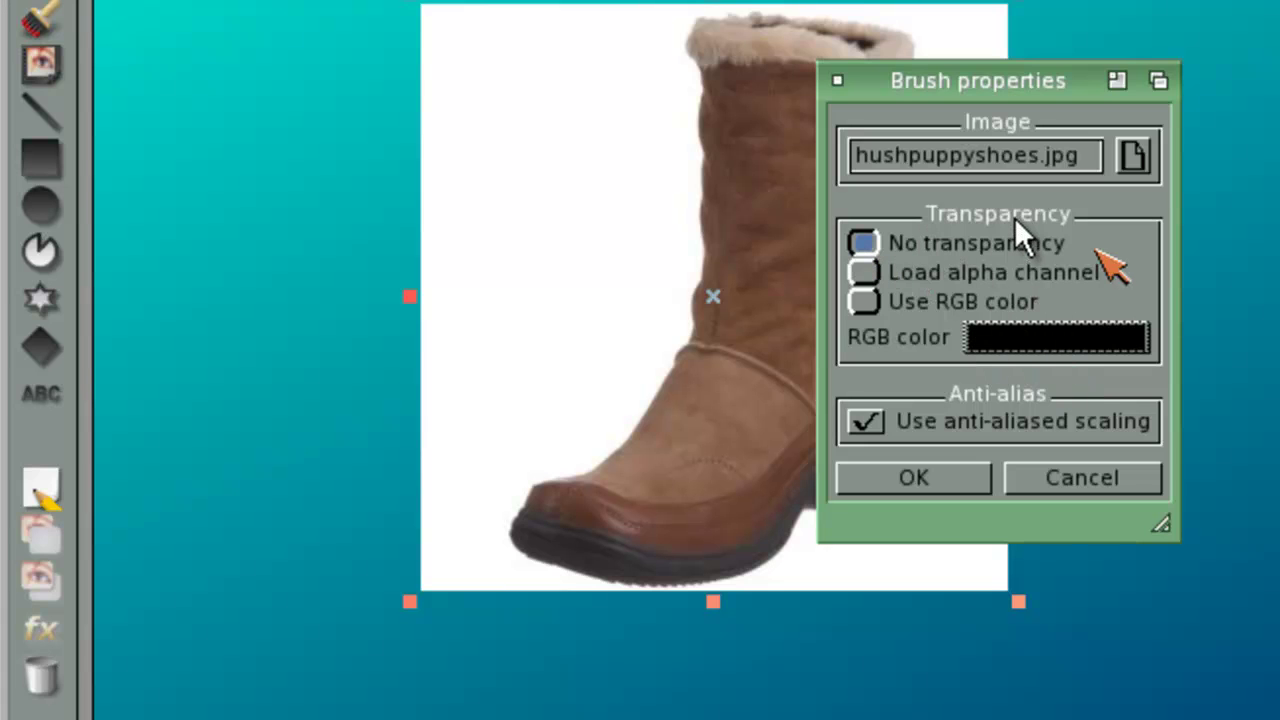
pyautogui.click(999, 304)
pyautogui.click(991, 286)
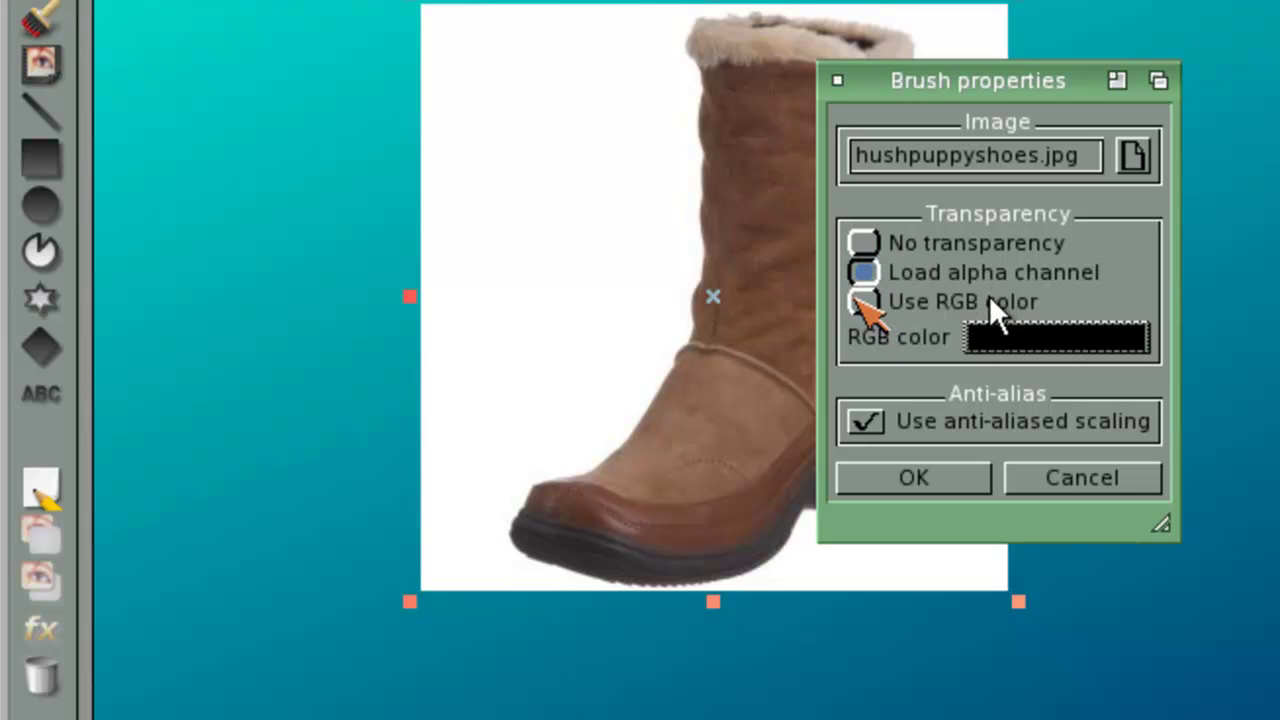
pyautogui.click(989, 294)
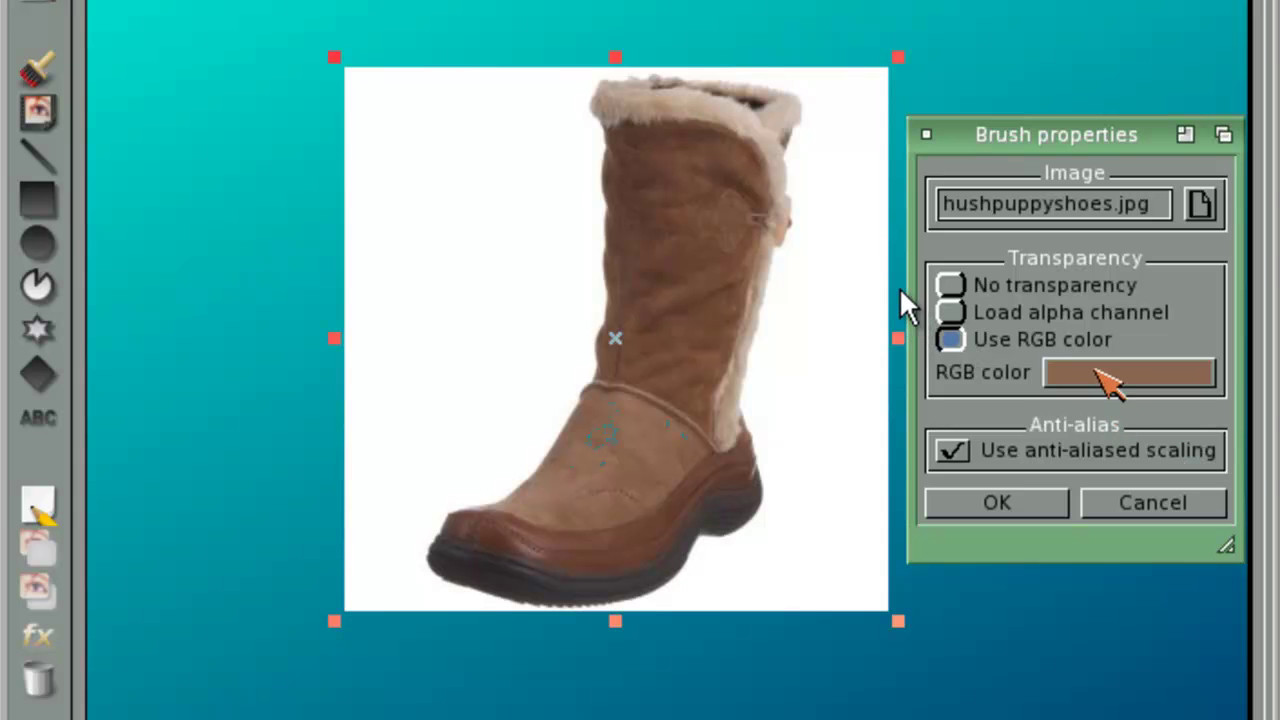
pyautogui.click(1108, 374)
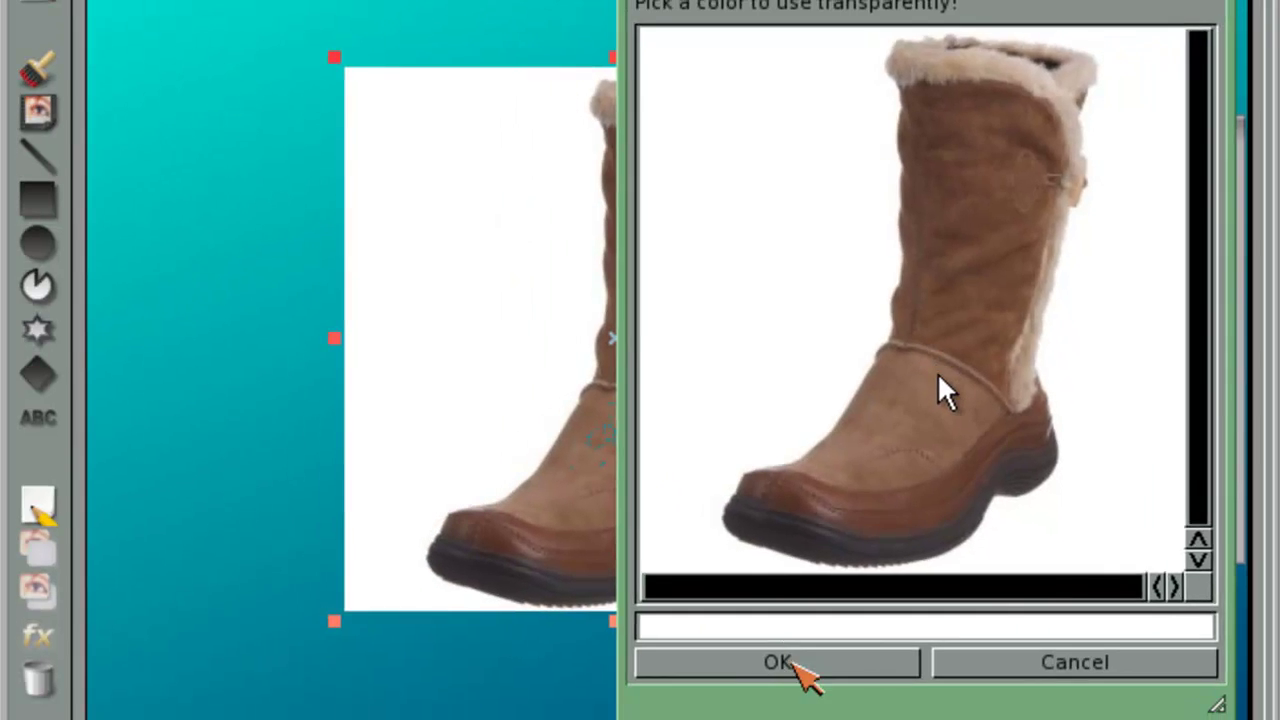
pyautogui.click(776, 706)
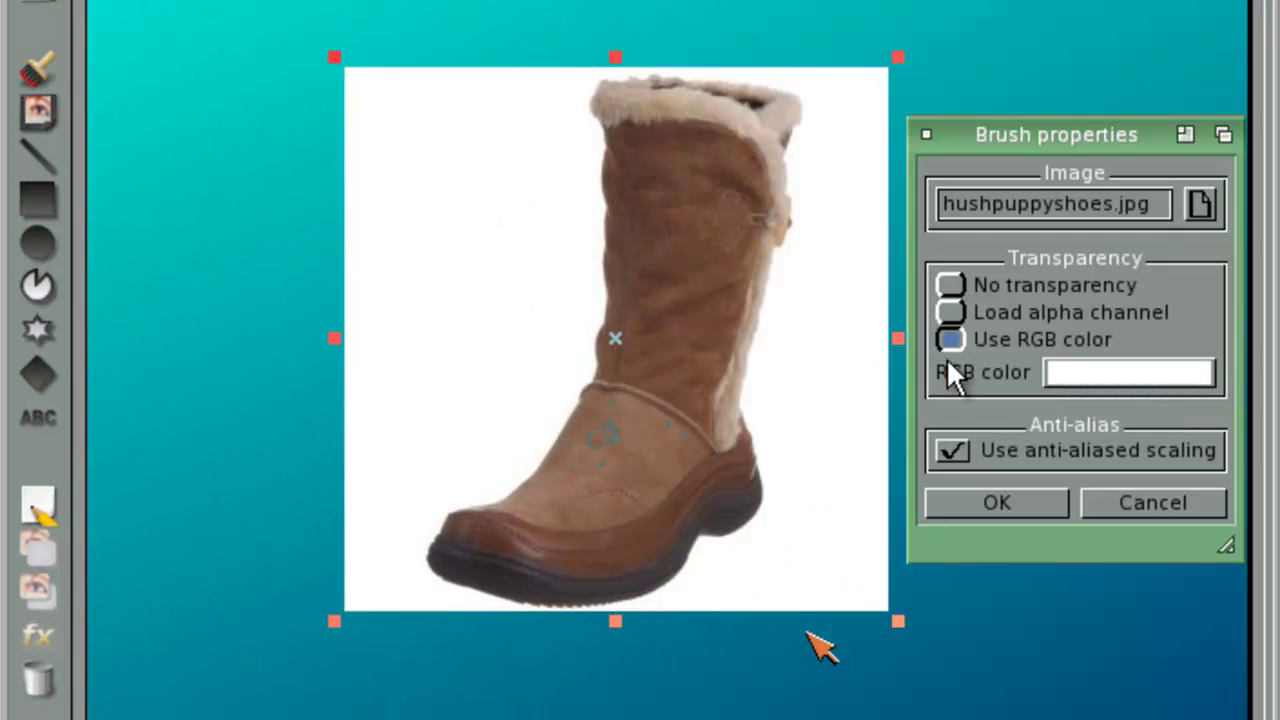
pyautogui.click(1003, 507)
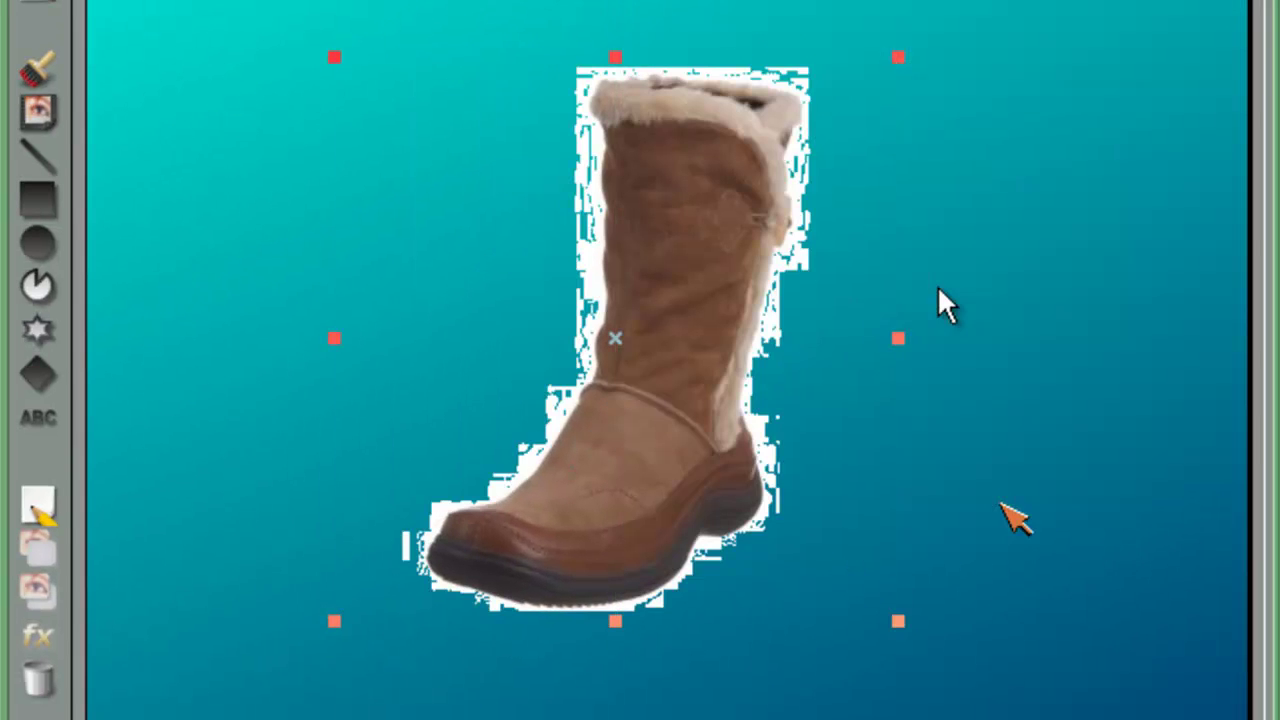
pyautogui.moveTo(620, 397)
pyautogui.mouseDown()
pyautogui.moveTo(824, 478)
pyautogui.moveTo(648, 256)
pyautogui.moveTo(682, 400)
pyautogui.moveTo(686, 323)
pyautogui.moveTo(680, 360)
pyautogui.mouseUp()
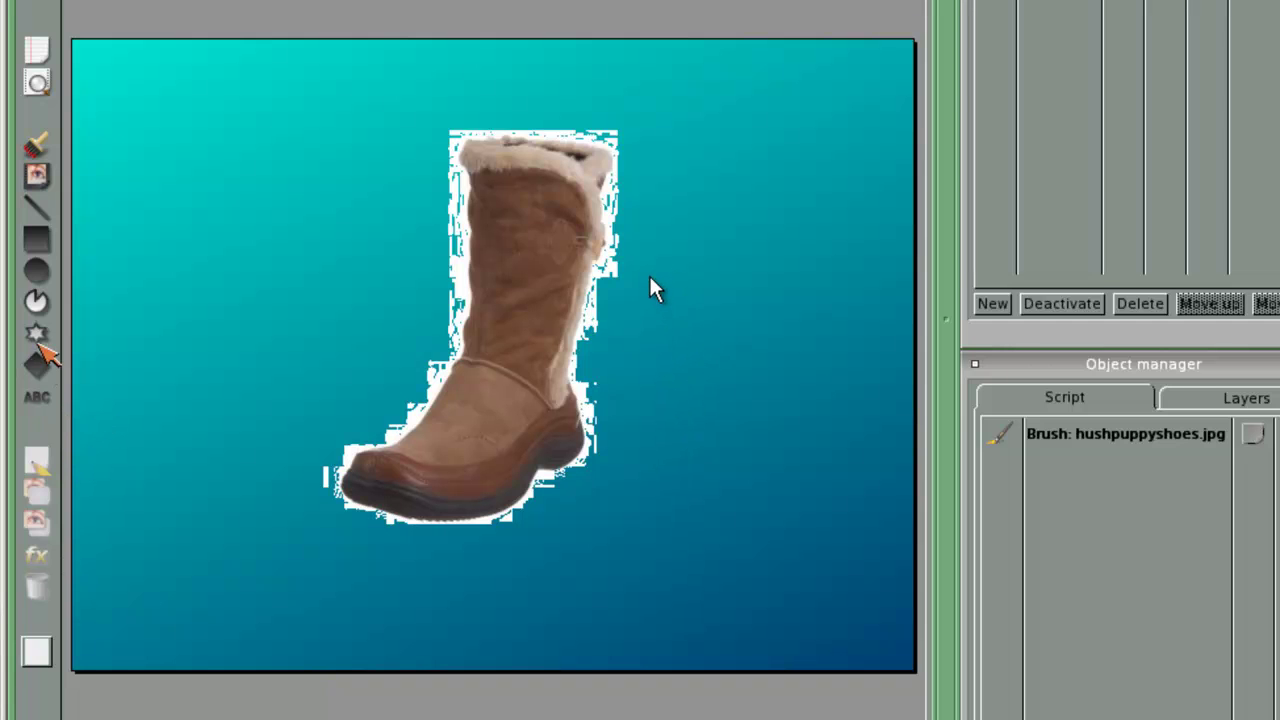
# Draw a right-pointing arrow auto form over the top of the boot
pyautogui.click(37, 362)
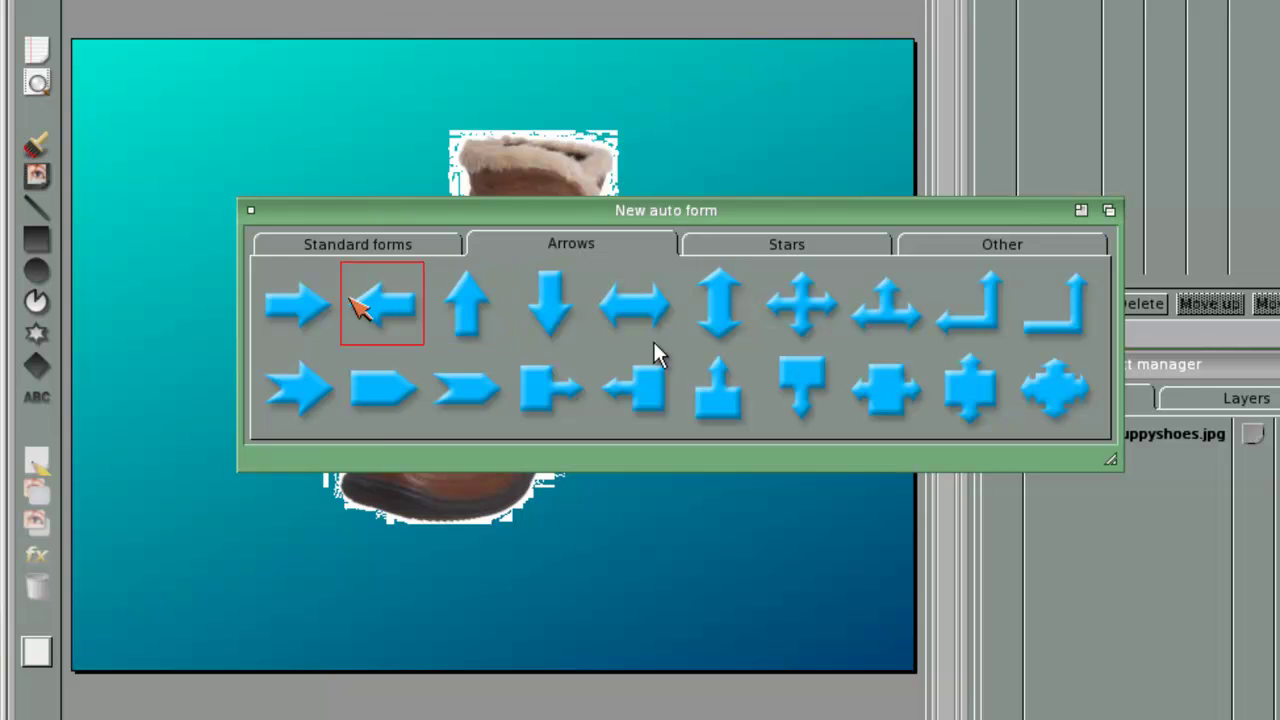
pyautogui.click(300, 310)
pyautogui.moveTo(366, 132); pyautogui.dragTo(548, 250)
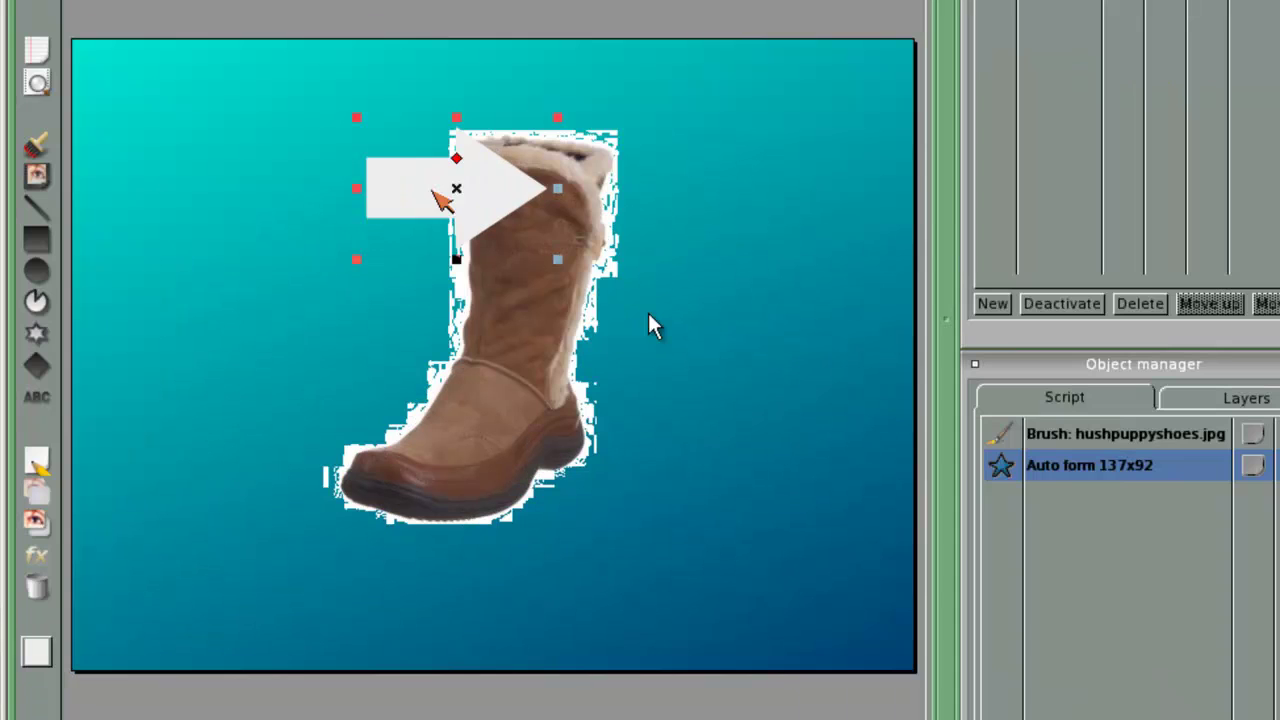
pyautogui.moveTo(440, 198); pyautogui.dragTo(410, 193)
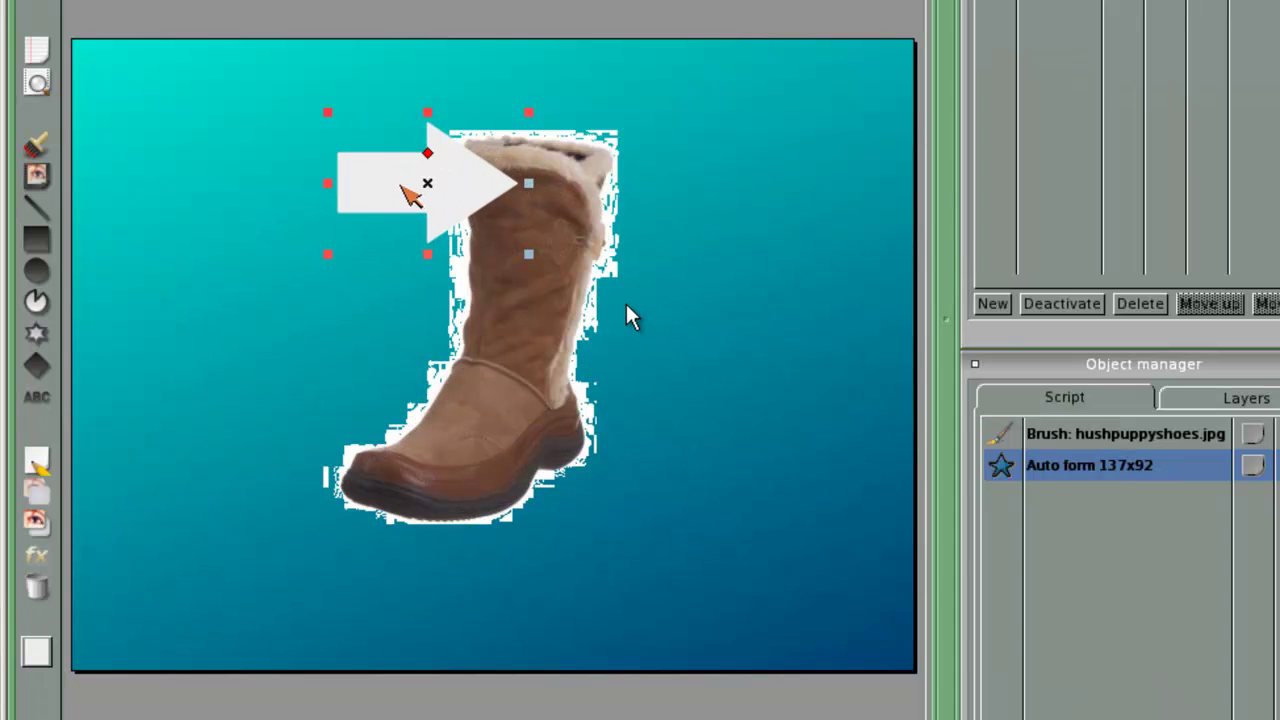
# Give the arrow a green gradient fill and shift it slightly right
pyautogui.click(40, 457)
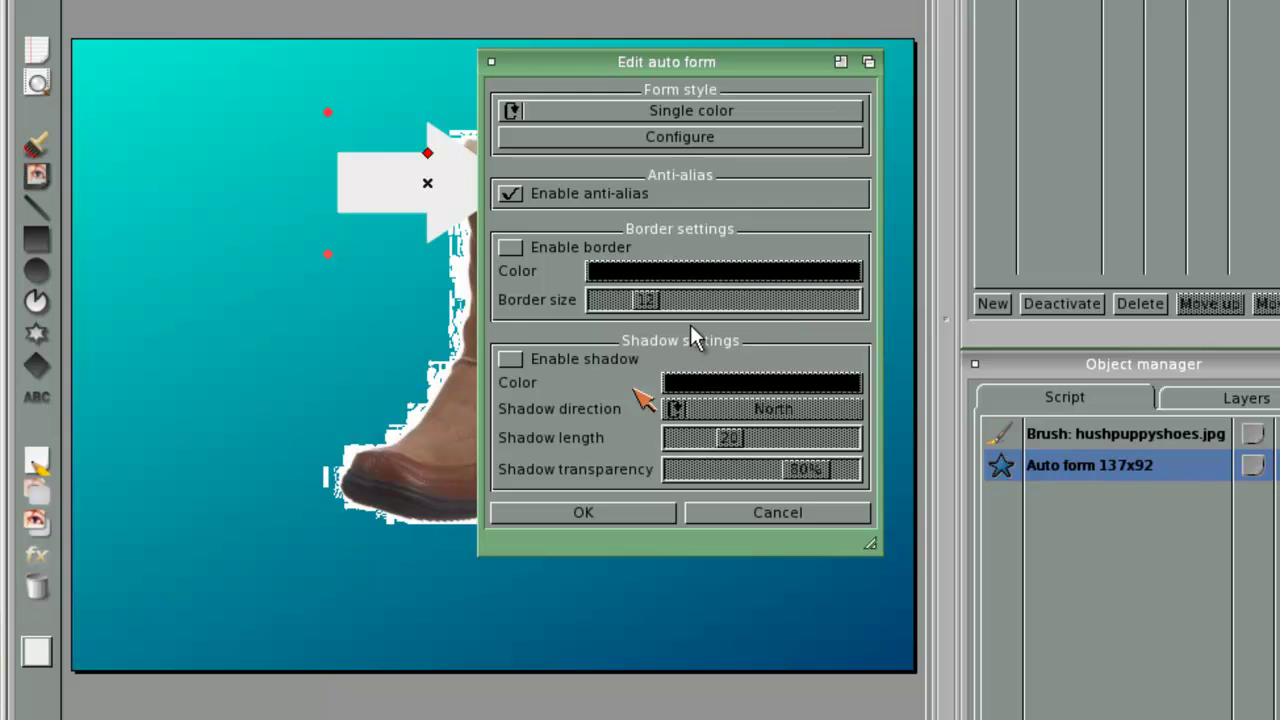
pyautogui.click(712, 111)
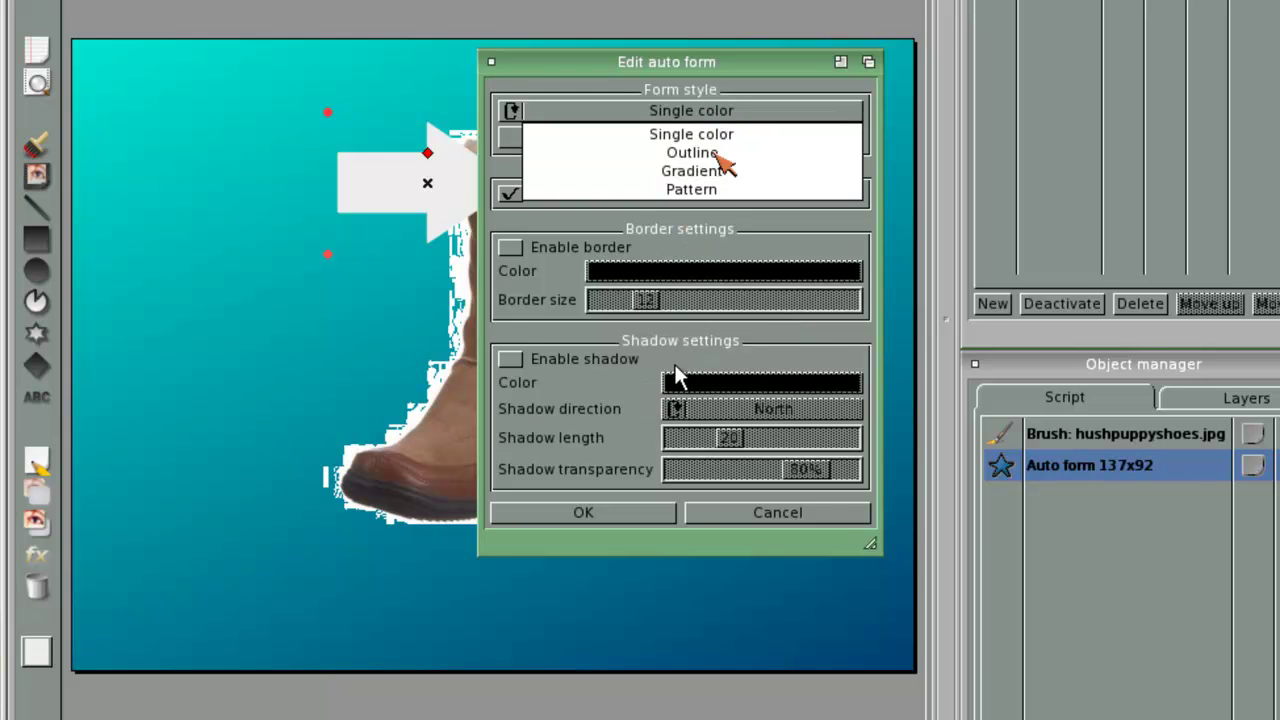
pyautogui.click(729, 175)
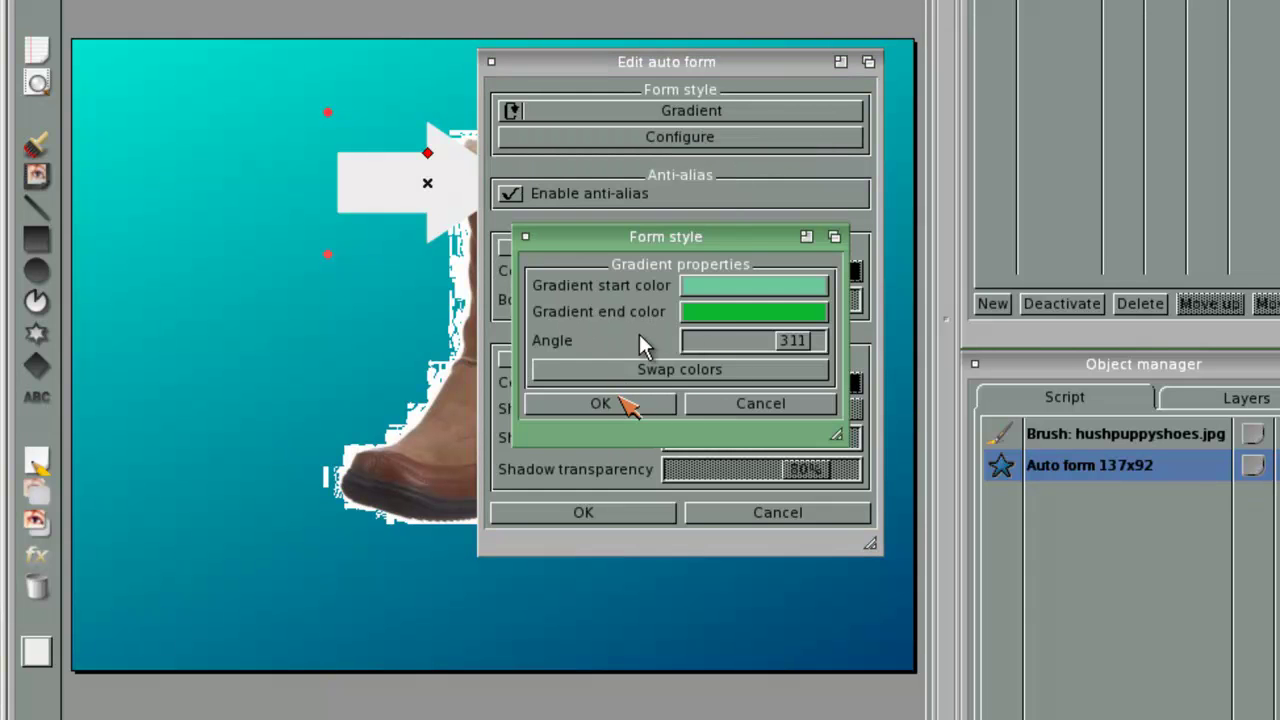
pyautogui.click(620, 403)
pyautogui.click(640, 515)
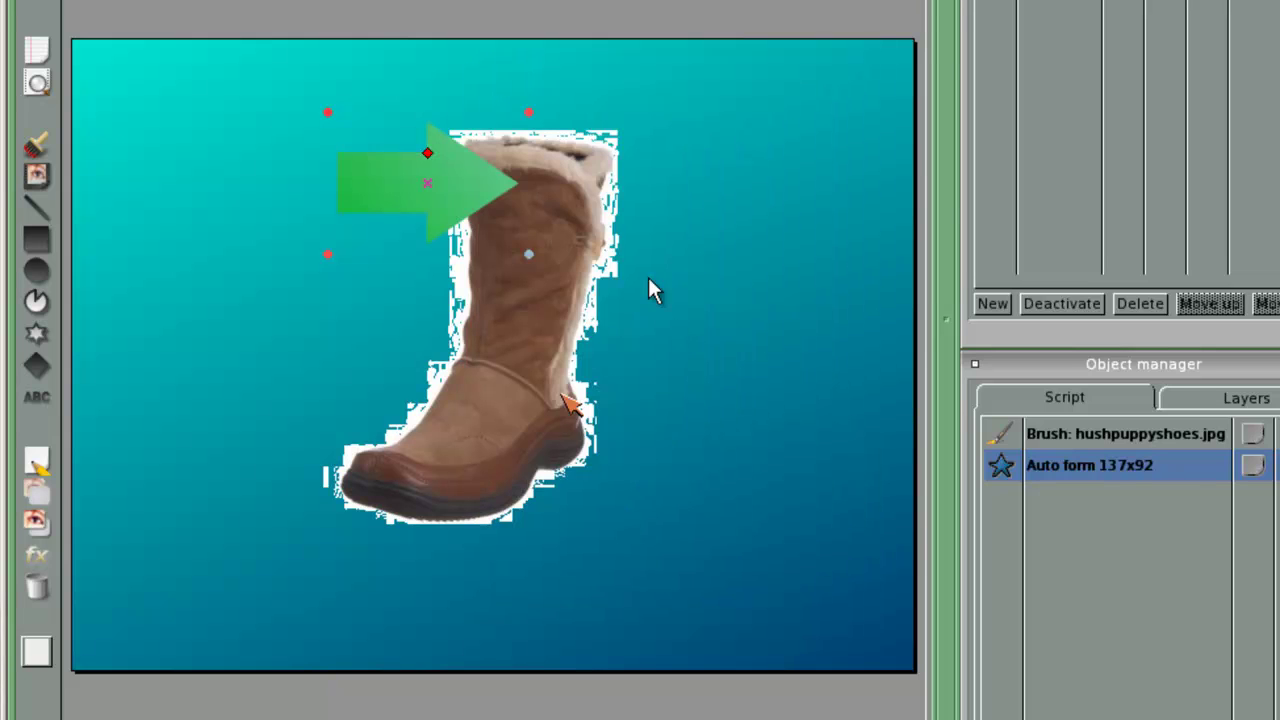
pyautogui.moveTo(423, 189); pyautogui.dragTo(455, 195)
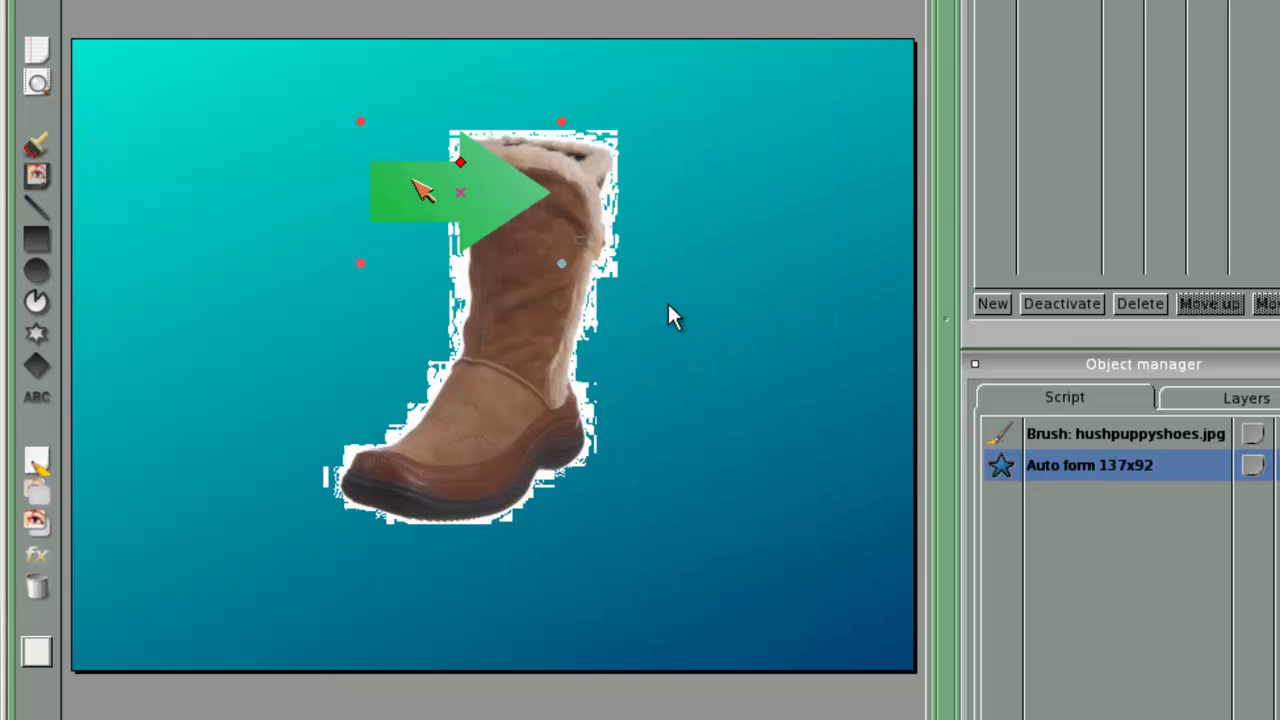
# Enable a black border on the arrow with size 2
pyautogui.click(52, 460)
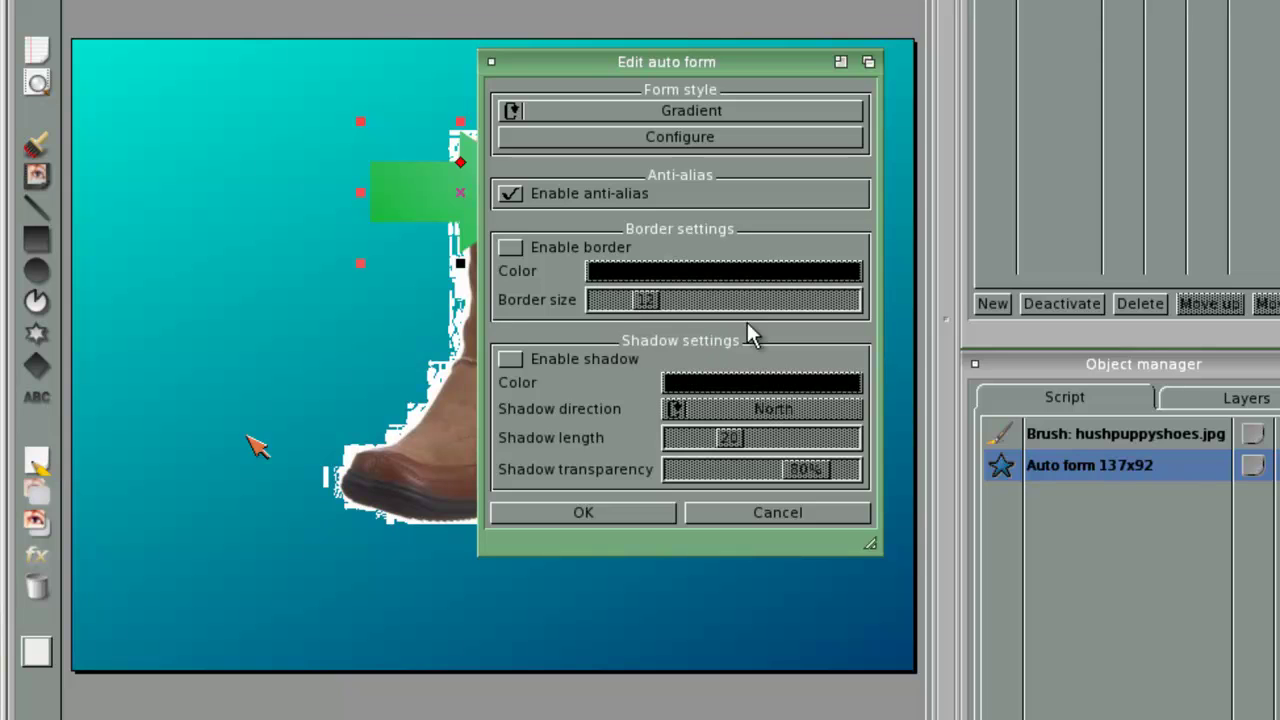
pyautogui.click(512, 248)
pyautogui.click(630, 300)
pyautogui.press('BackSpace')
pyautogui.press('BackSpace')
pyautogui.write('2')
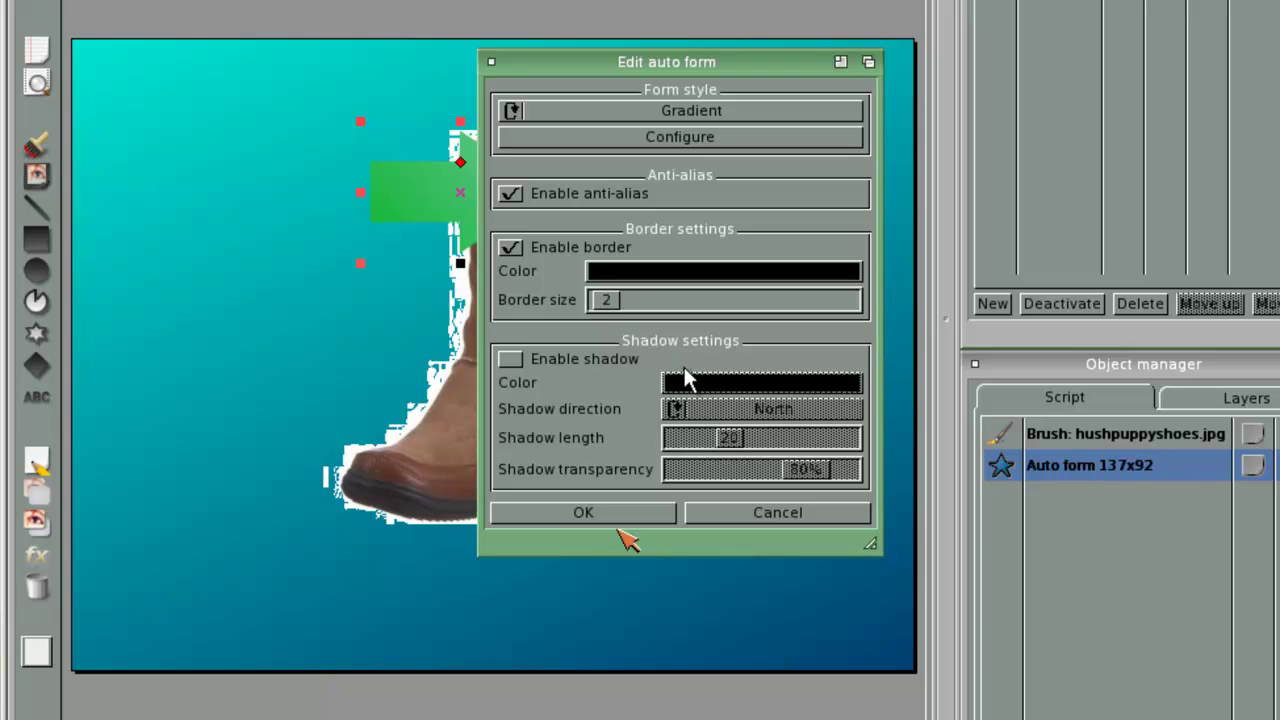
pyautogui.click(619, 518)
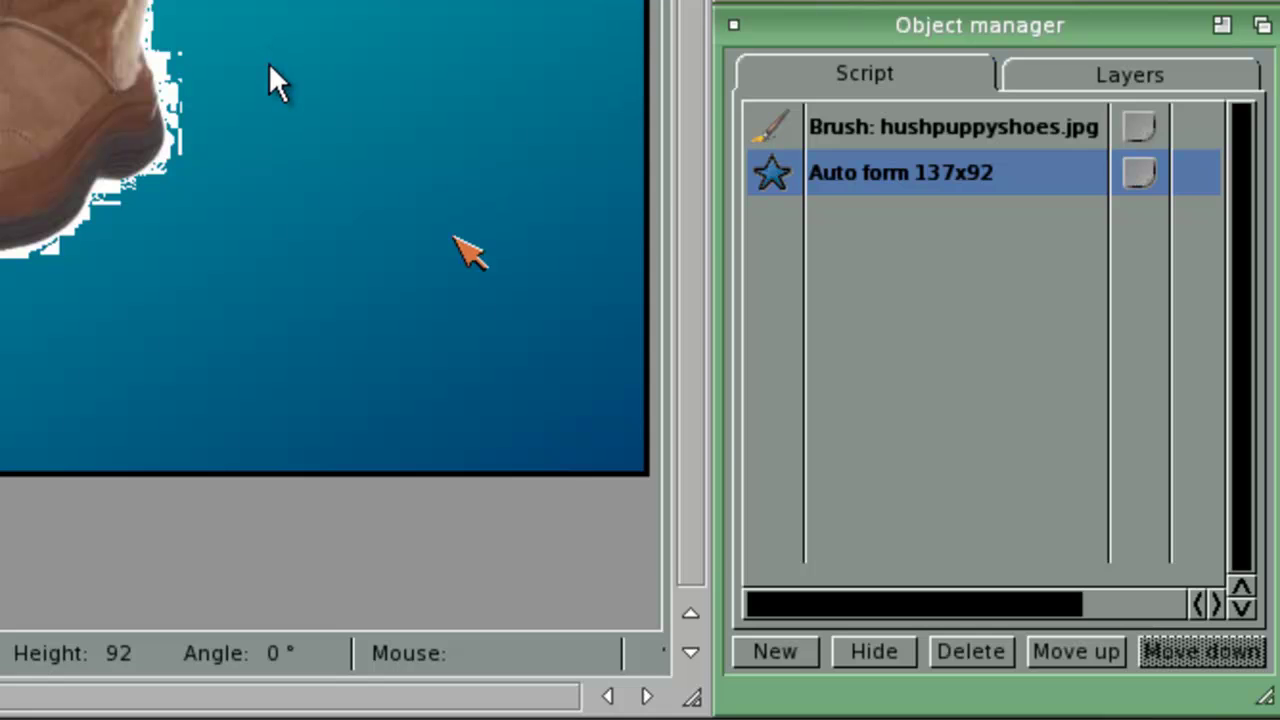
# Copy the green arrow and paste a duplicate at the boot's middle
pyautogui.rightClick(455, 239)
pyautogui.moveTo(453, 228)
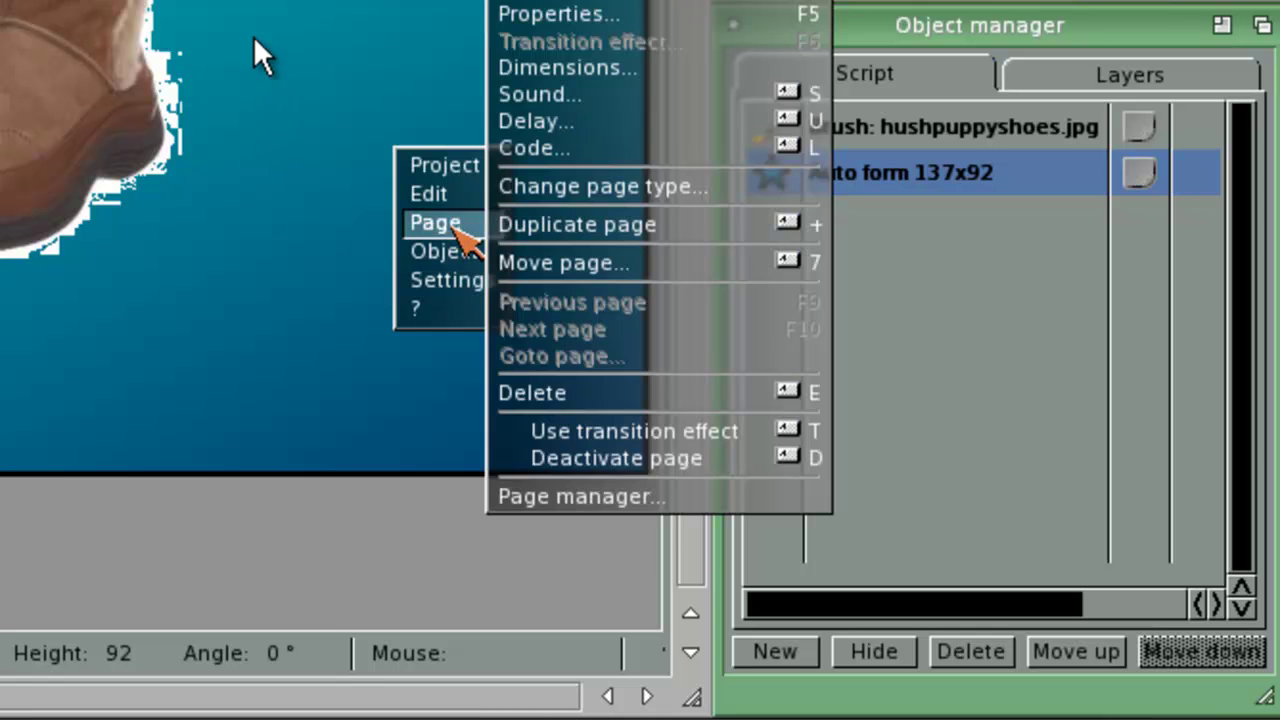
pyautogui.moveTo(443, 207)
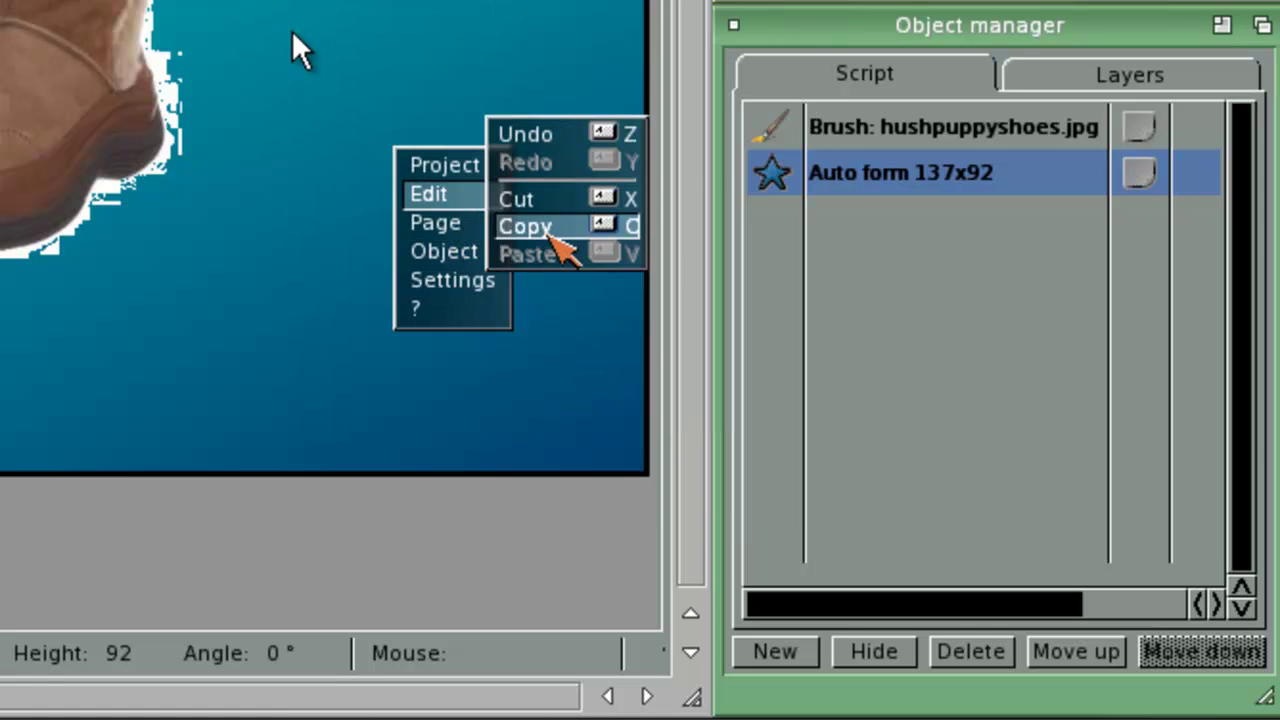
pyautogui.click(550, 238)
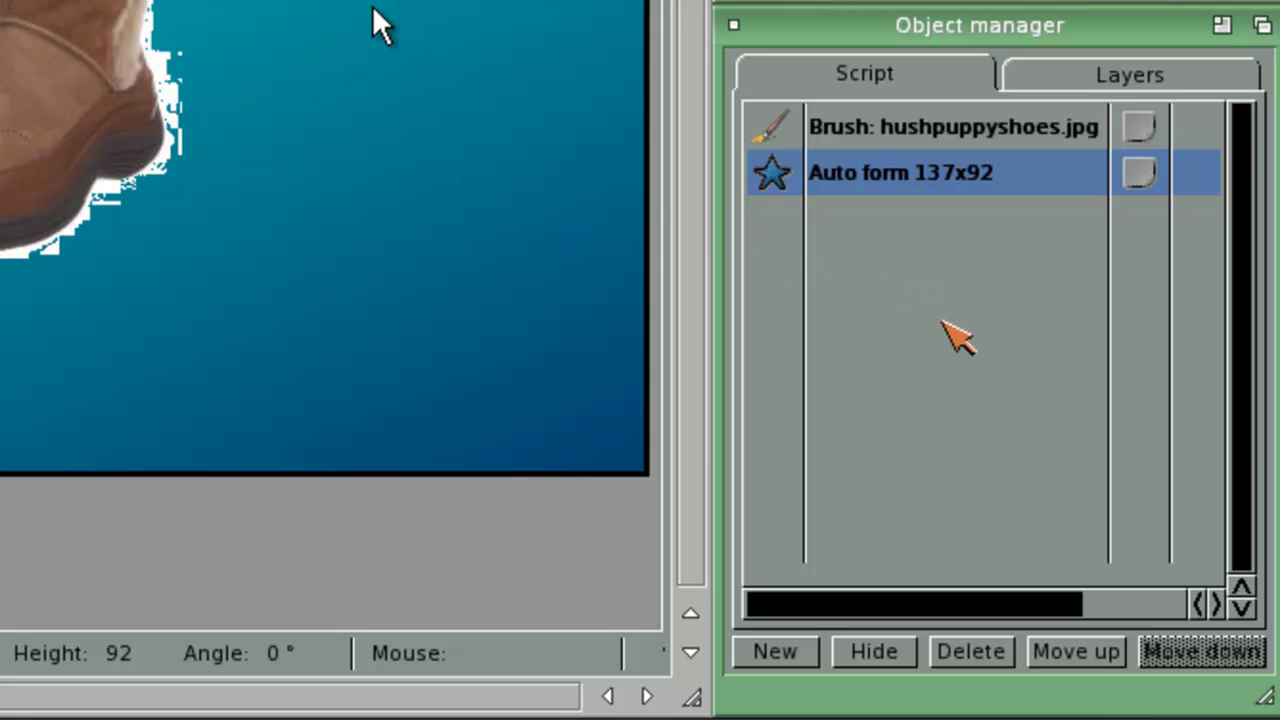
pyautogui.rightClick(466, 380)
pyautogui.moveTo(451, 366)
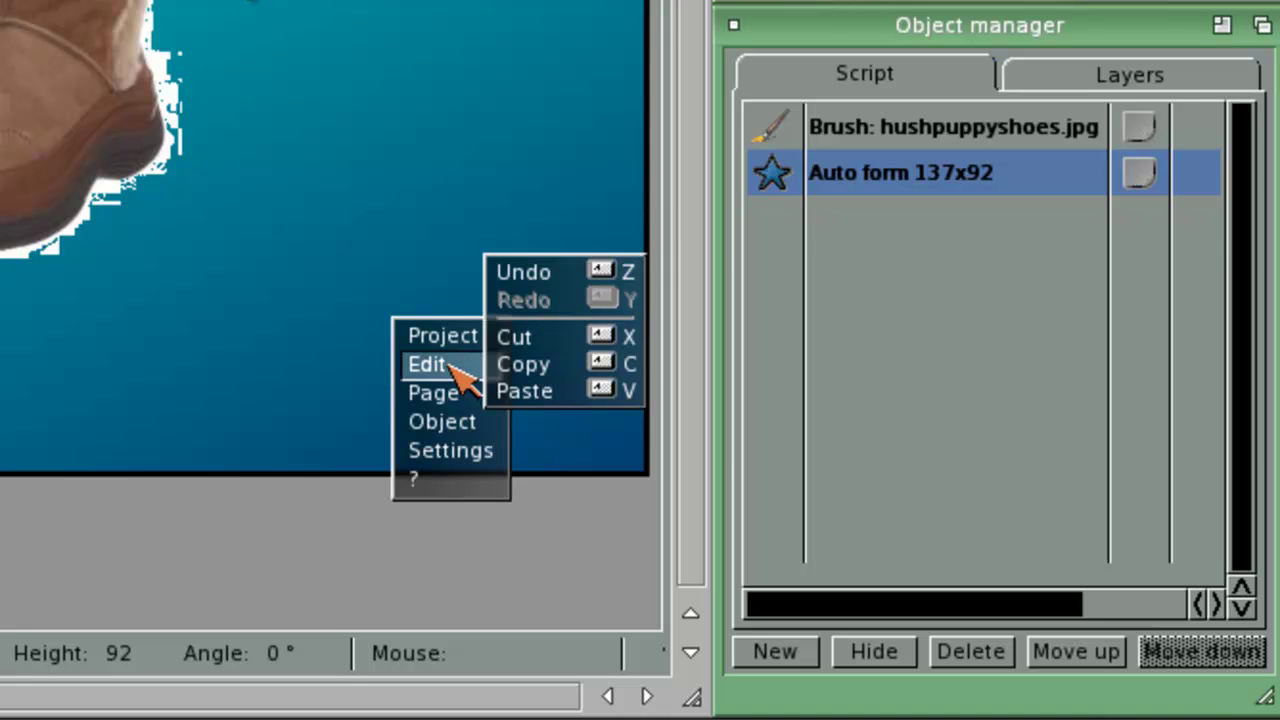
pyautogui.click(560, 395)
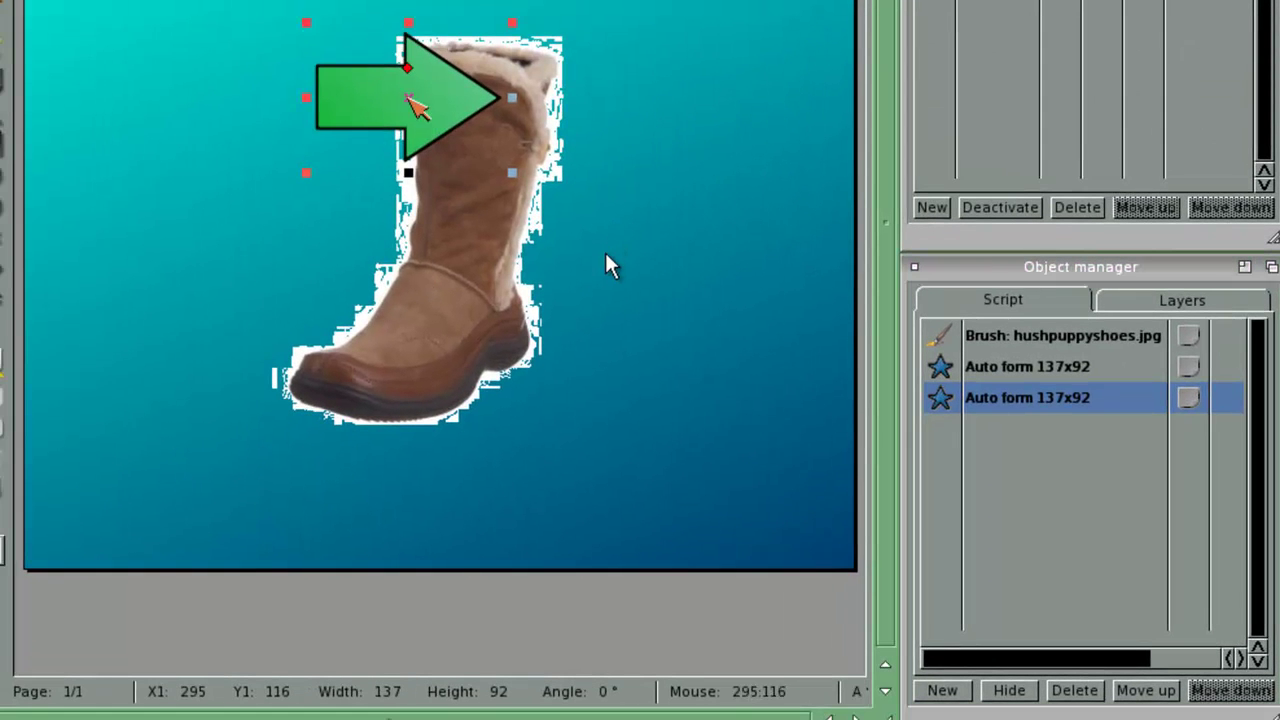
pyautogui.moveTo(410, 96); pyautogui.dragTo(414, 249)
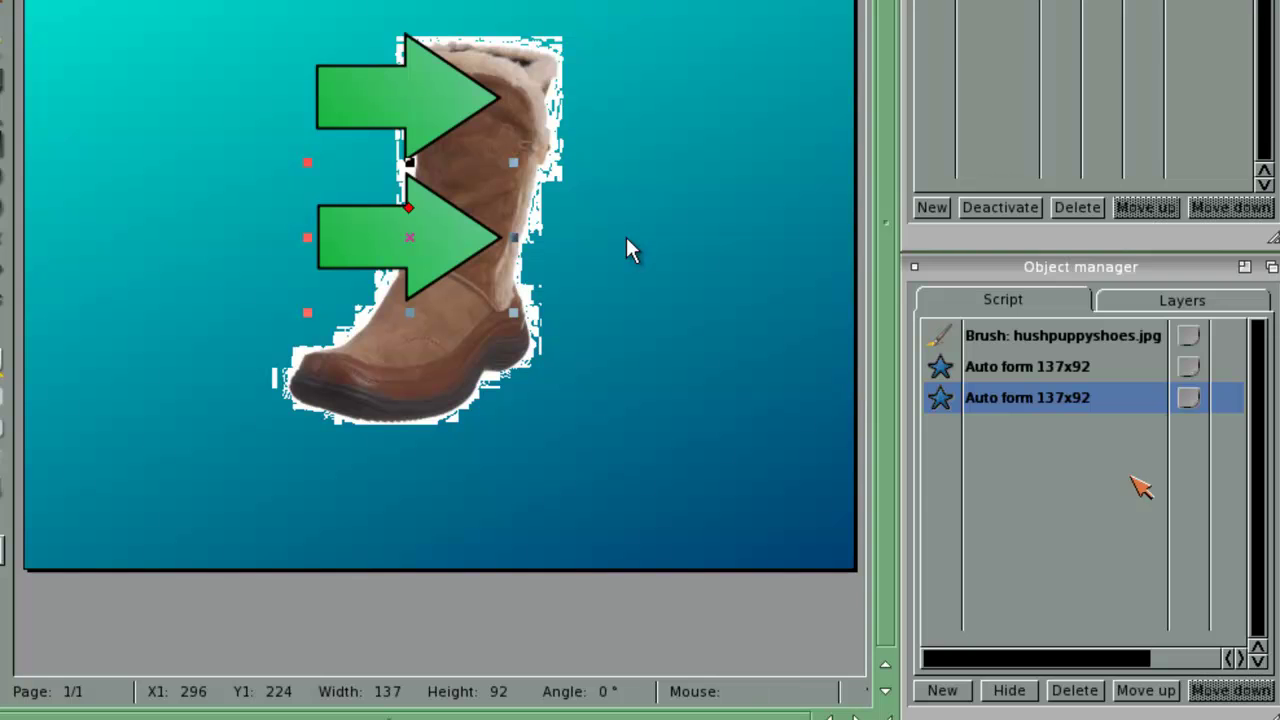
# Paste a third arrow and move it down to the boot's sole
pyautogui.rightClick(791, 374)
pyautogui.moveTo(791, 374)
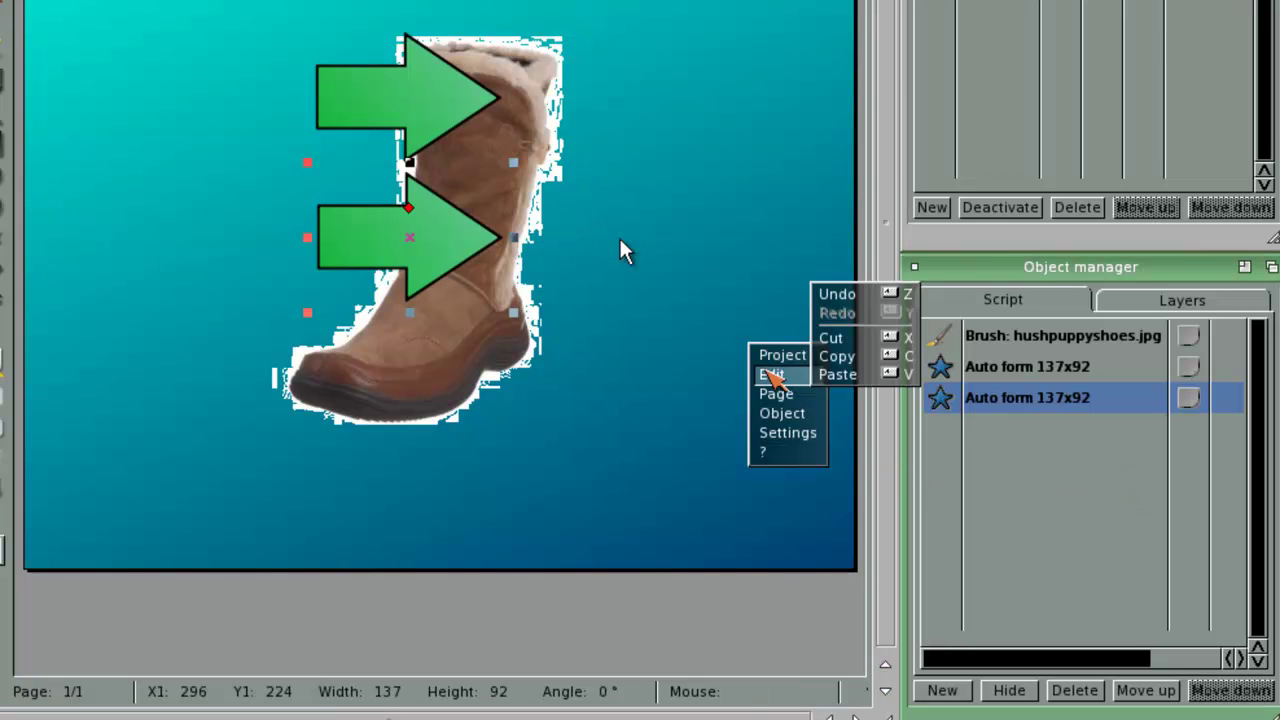
pyautogui.click(842, 376)
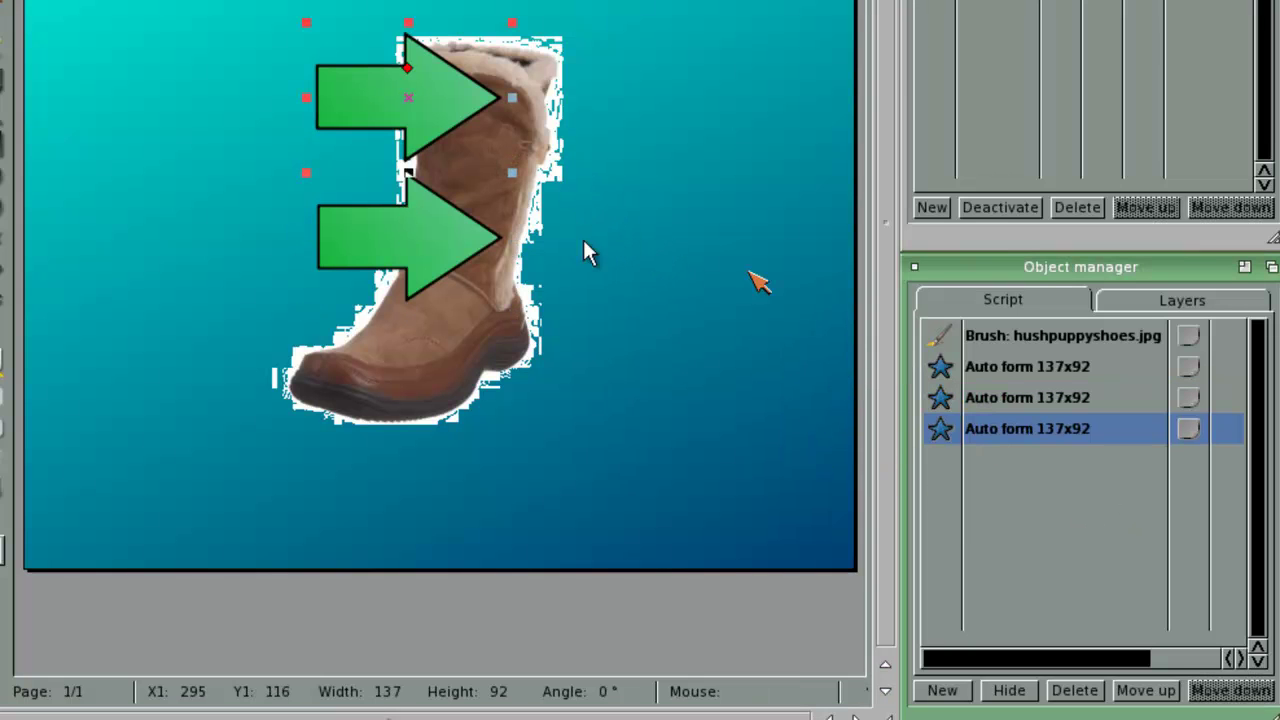
pyautogui.moveTo(392, 114); pyautogui.dragTo(400, 412)
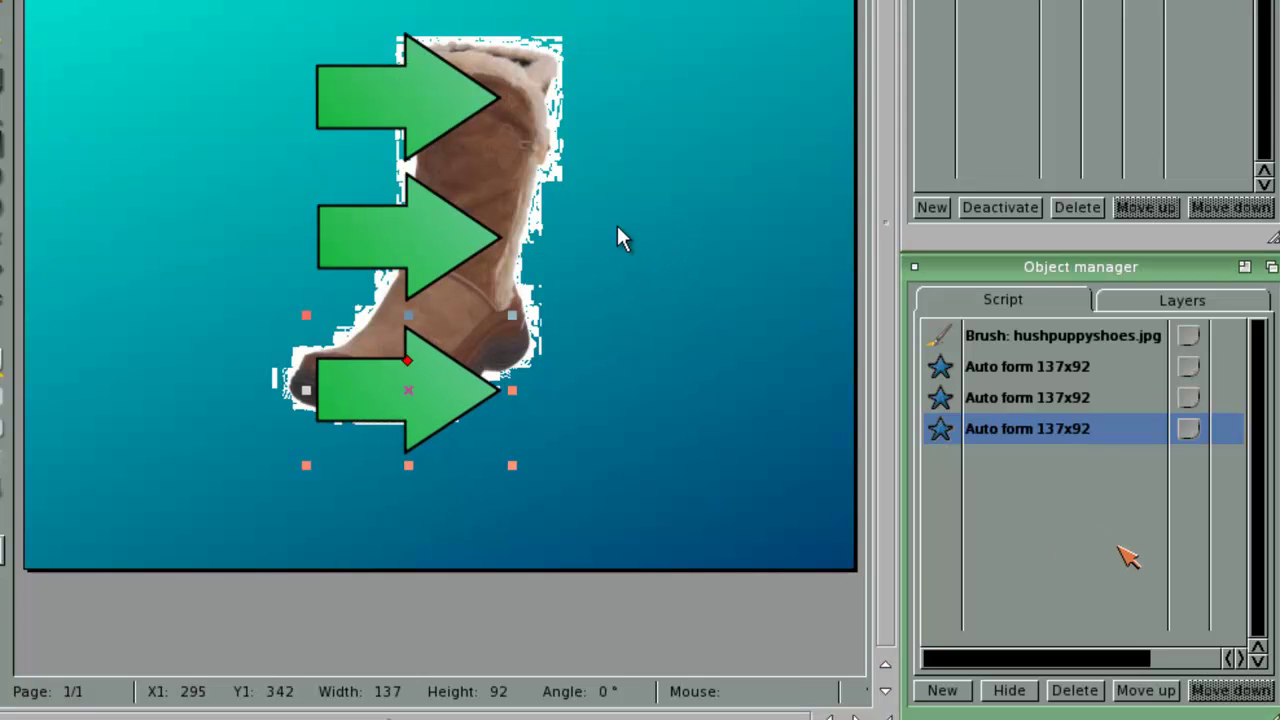
# Select the three arrows in turn in the object list, ending on the top one
pyautogui.click(1052, 402)
pyautogui.click(1052, 368)
pyautogui.click(1058, 398)
pyautogui.click(1060, 428)
pyautogui.click(1020, 366)
pyautogui.click(1024, 398)
pyautogui.click(1040, 429)
pyautogui.click(1016, 368)
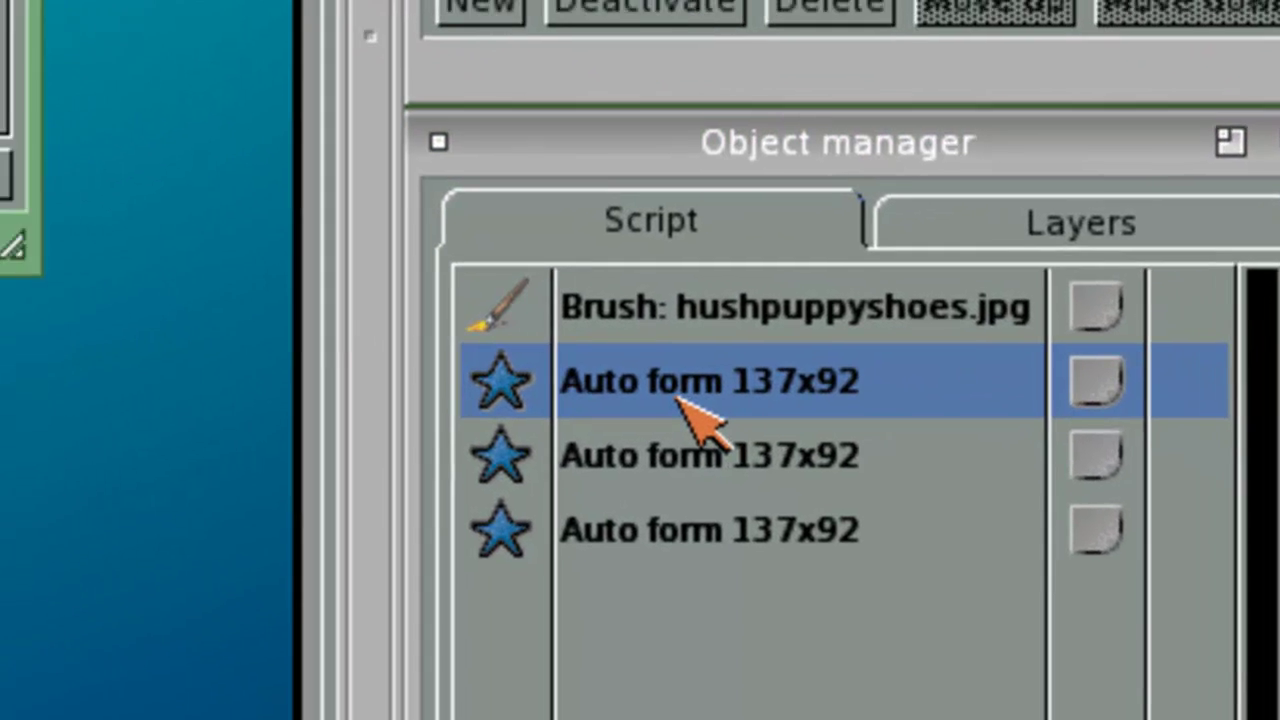
# Rename the top arrow to Arrow 1
pyautogui.doubleClick(636, 368)
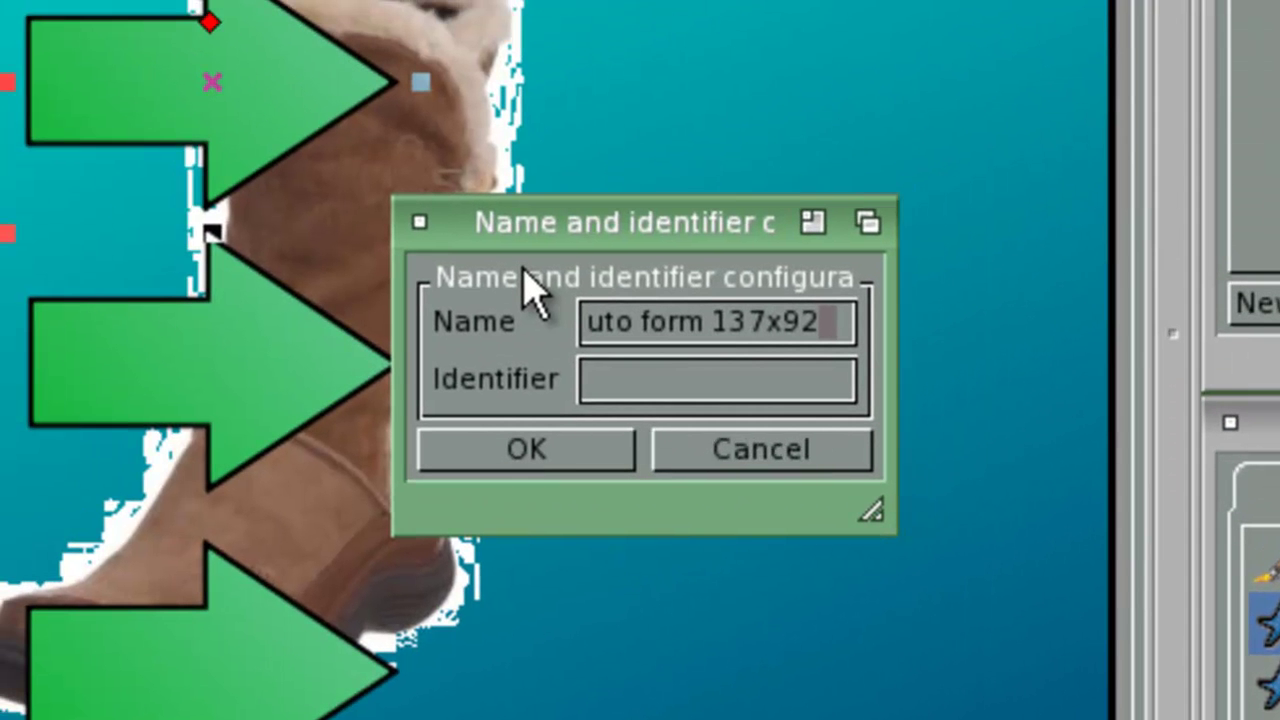
pyautogui.press('BackSpace')
pyautogui.press('BackSpace')
pyautogui.press('BackSpace')
pyautogui.press('BackSpace')
pyautogui.press('BackSpace')
pyautogui.press('BackSpace')
pyautogui.press('BackSpace')
pyautogui.press('BackSpace')
pyautogui.press('BackSpace')
pyautogui.press('BackSpace')
pyautogui.press('BackSpace')
pyautogui.press('BackSpace')
pyautogui.press('BackSpace')
pyautogui.press('BackSpace')
pyautogui.press('BackSpace')
pyautogui.press('BackSpace')
pyautogui.write('Aow1')
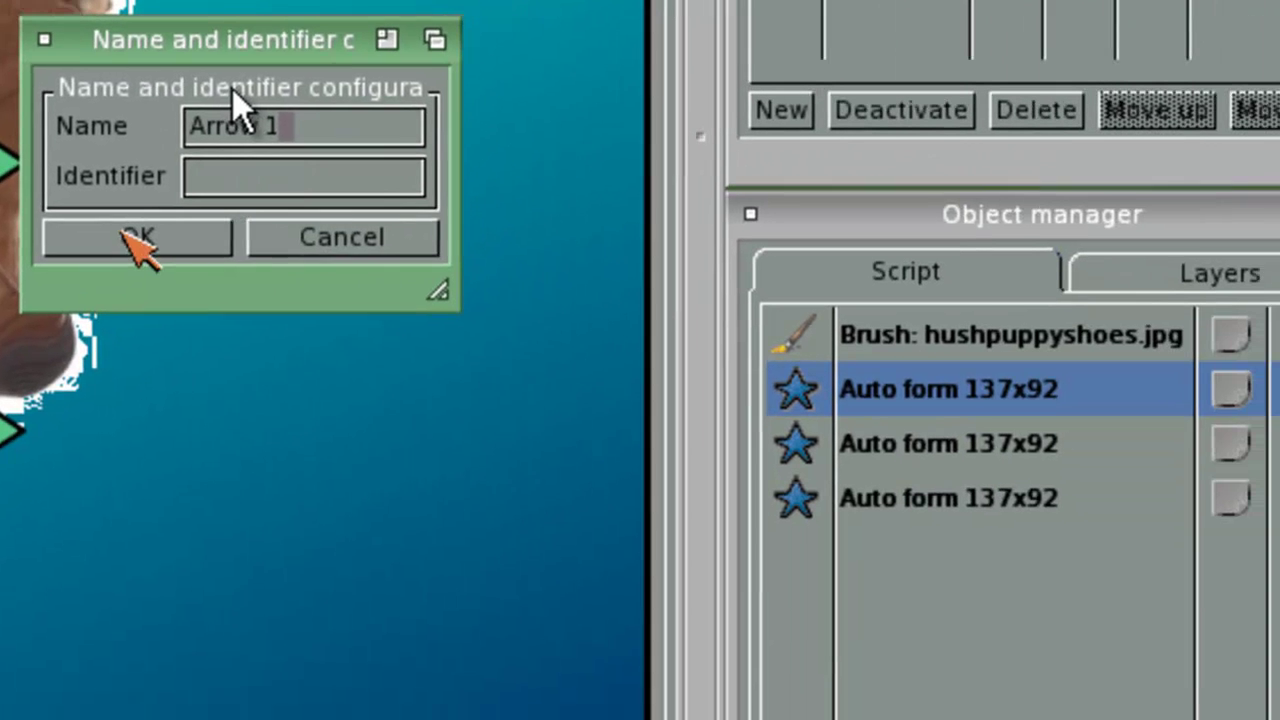
pyautogui.click(526, 449)
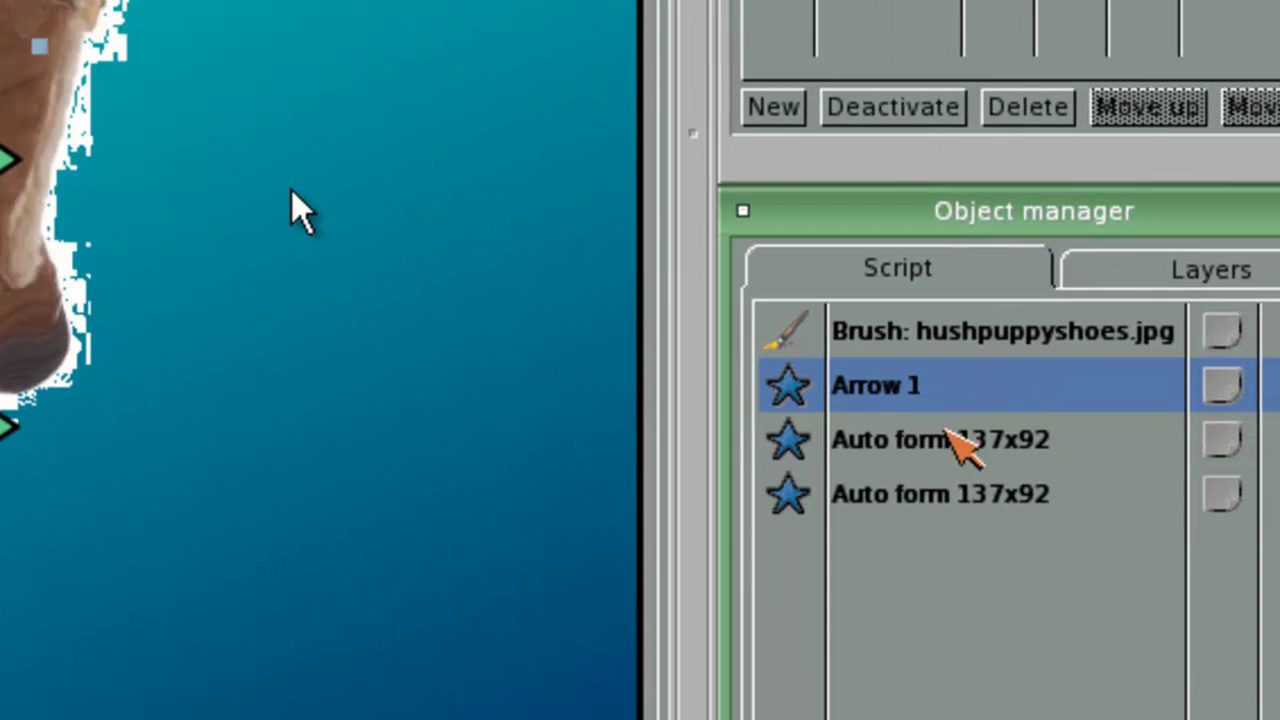
# Rename the second arrow to Arrow 2 and check which arrows are Arrow 1 and 3
pyautogui.doubleClick(915, 440)
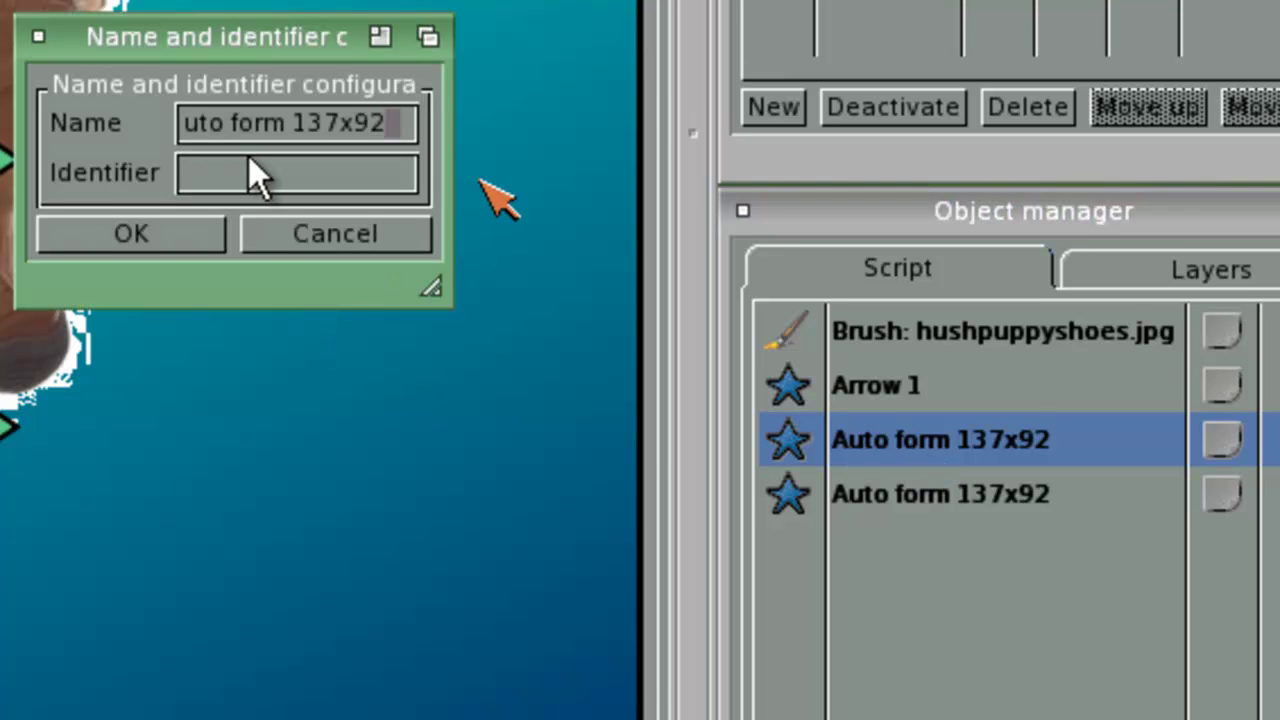
pyautogui.press('BackSpace')
pyautogui.press('BackSpace')
pyautogui.press('BackSpace')
pyautogui.press('BackSpace')
pyautogui.press('BackSpace')
pyautogui.press('BackSpace')
pyautogui.press('BackSpace')
pyautogui.press('BackSpace')
pyautogui.press('BackSpace')
pyautogui.press('BackSpace')
pyautogui.press('BackSpace')
pyautogui.press('BackSpace')
pyautogui.press('BackSpace')
pyautogui.press('BackSpace')
pyautogui.press('BackSpace')
pyautogui.press('BackSpace')
pyautogui.write('Arrows 2')
pyautogui.click(175, 230)
pyautogui.click(967, 385)
pyautogui.click(900, 490)
pyautogui.click(907, 385)
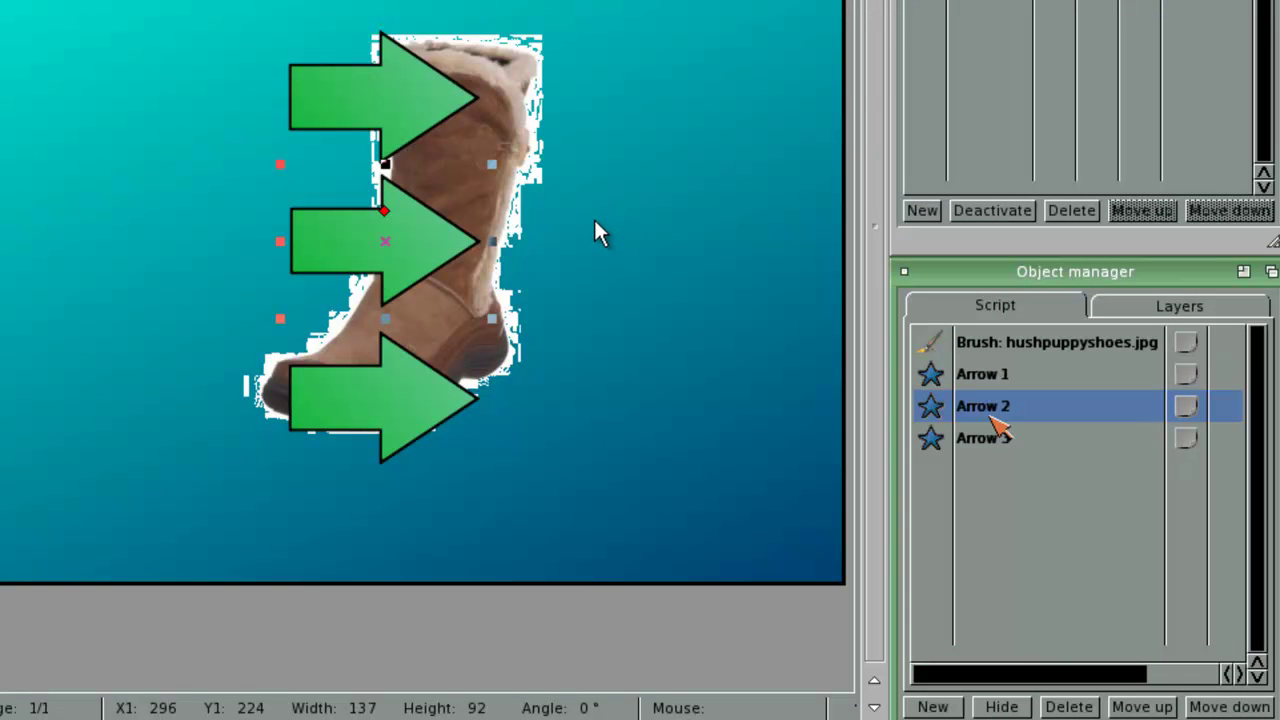